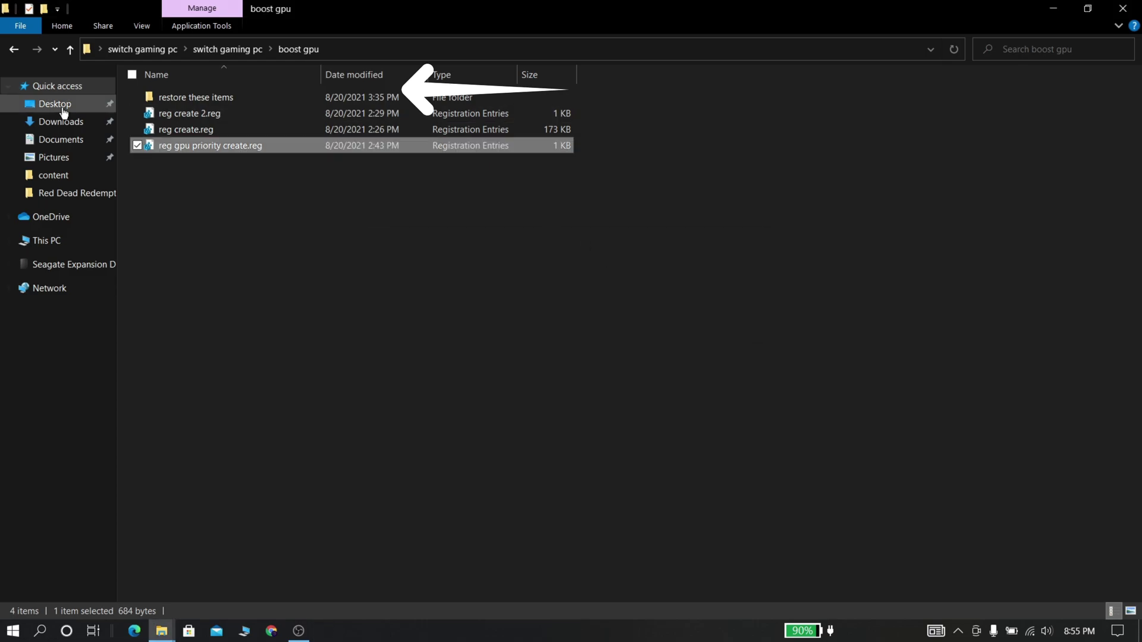
click(285, 248)
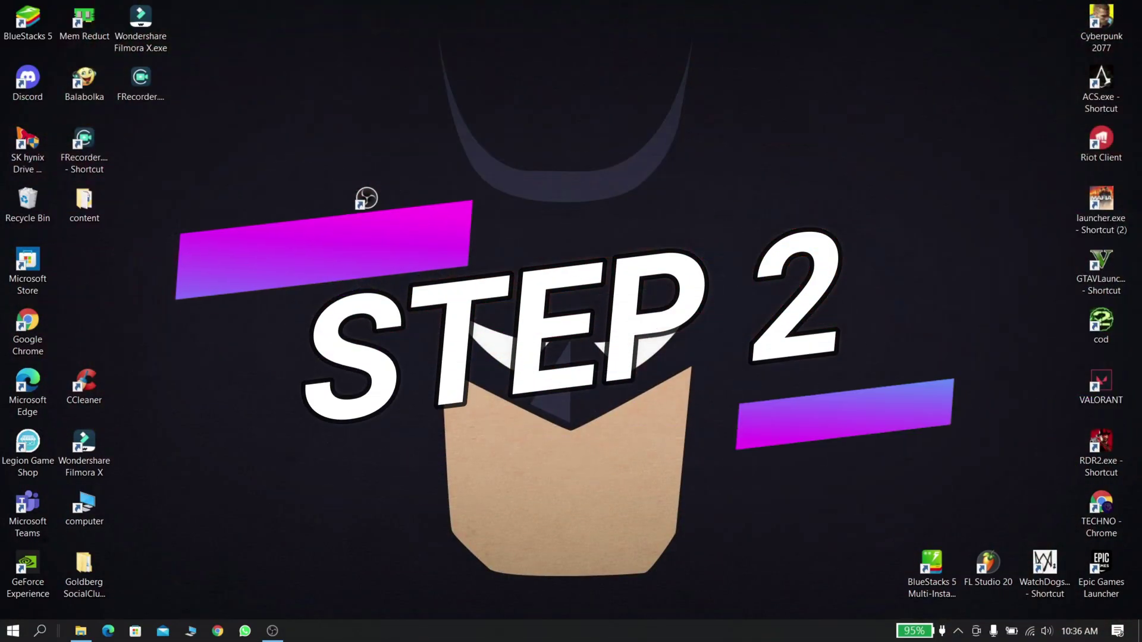
Set the OBS Studio desktop shortcut to always run as an administrator through its compatibility properties.
right_click(369, 200)
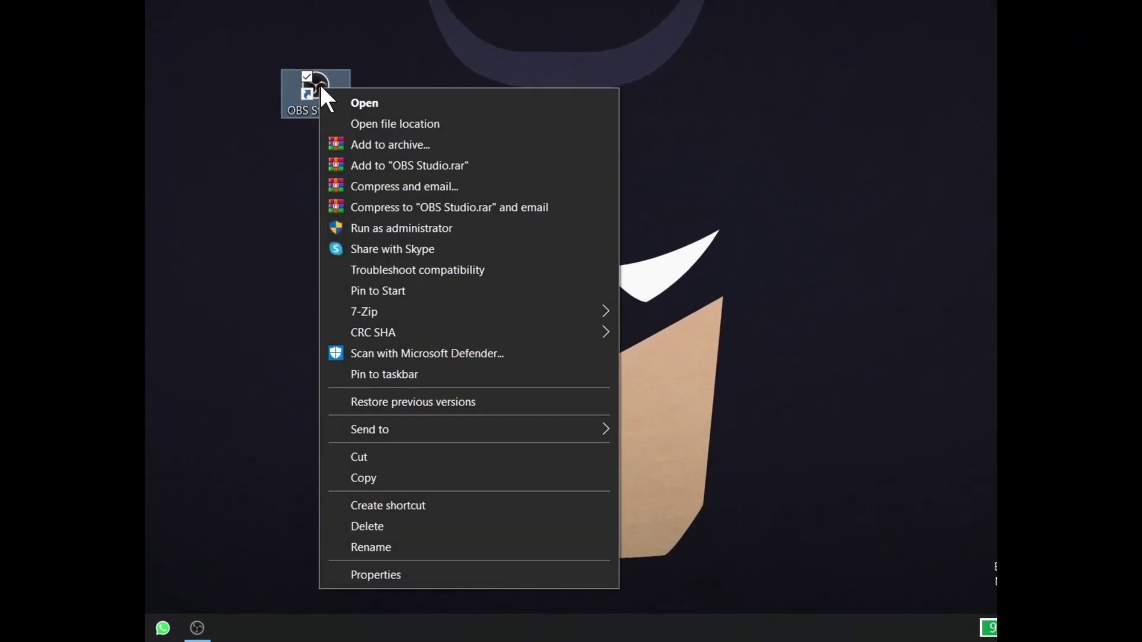
click(381, 574)
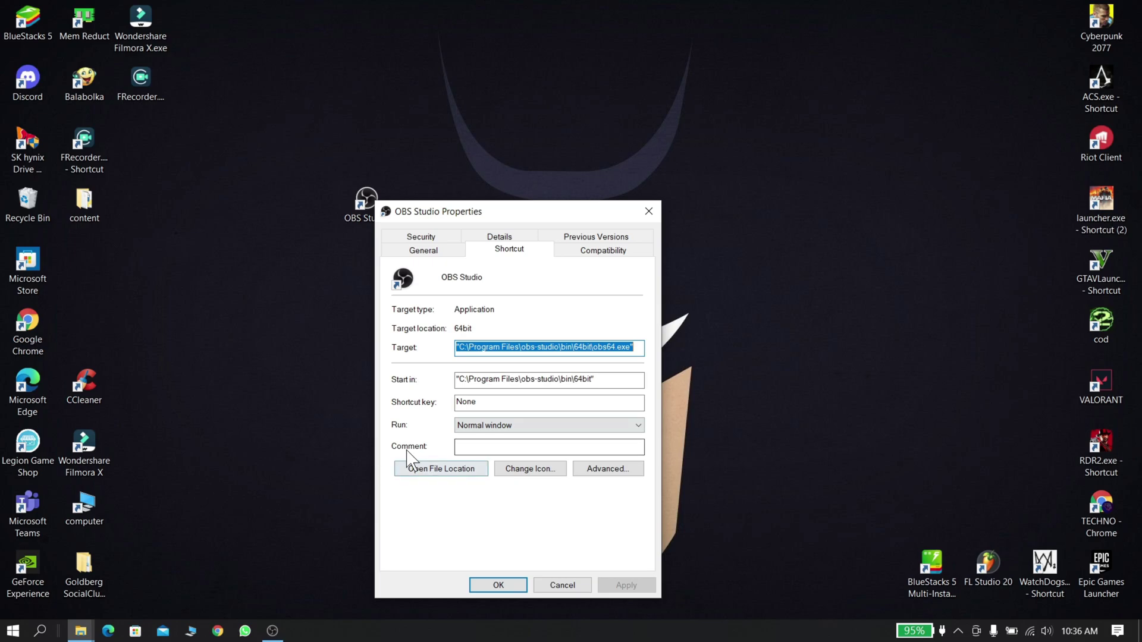
click(594, 250)
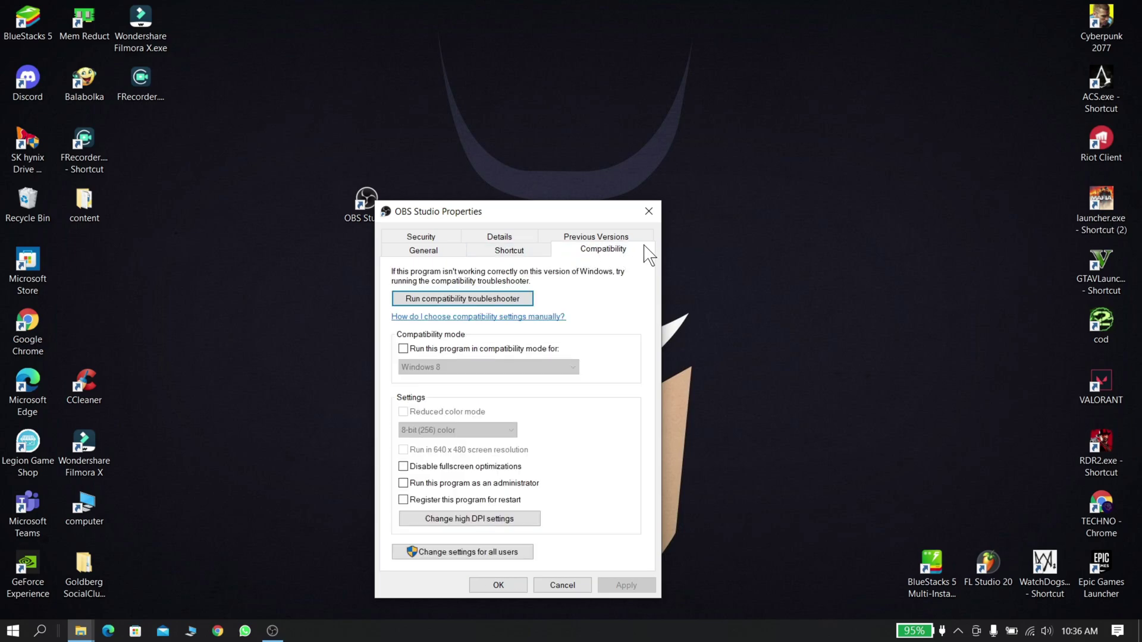
click(411, 484)
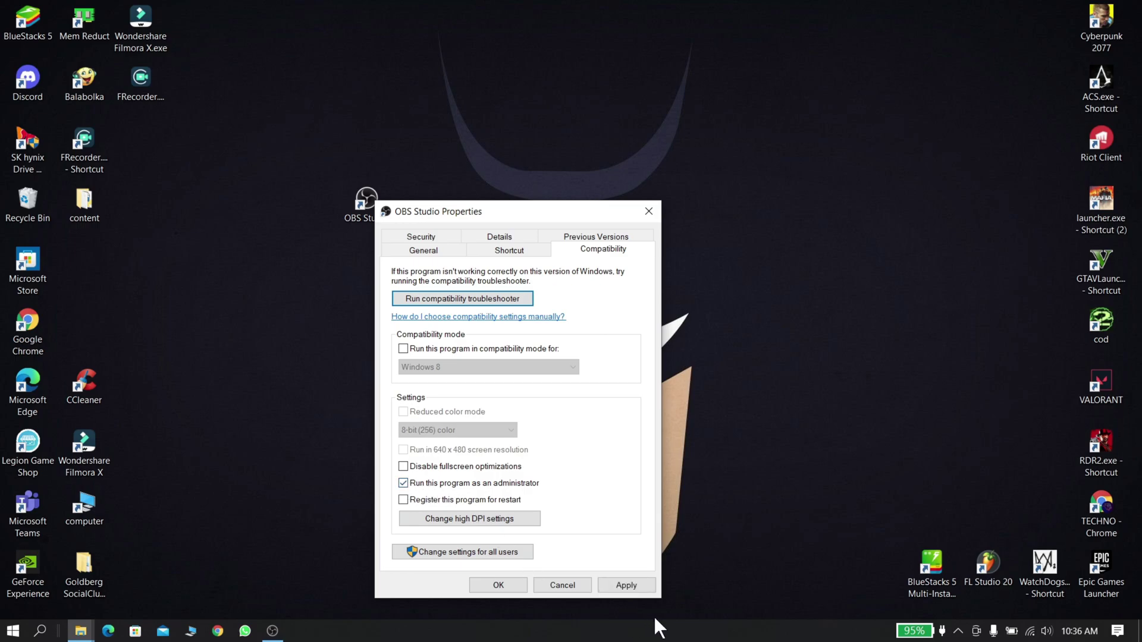
click(618, 586)
click(476, 584)
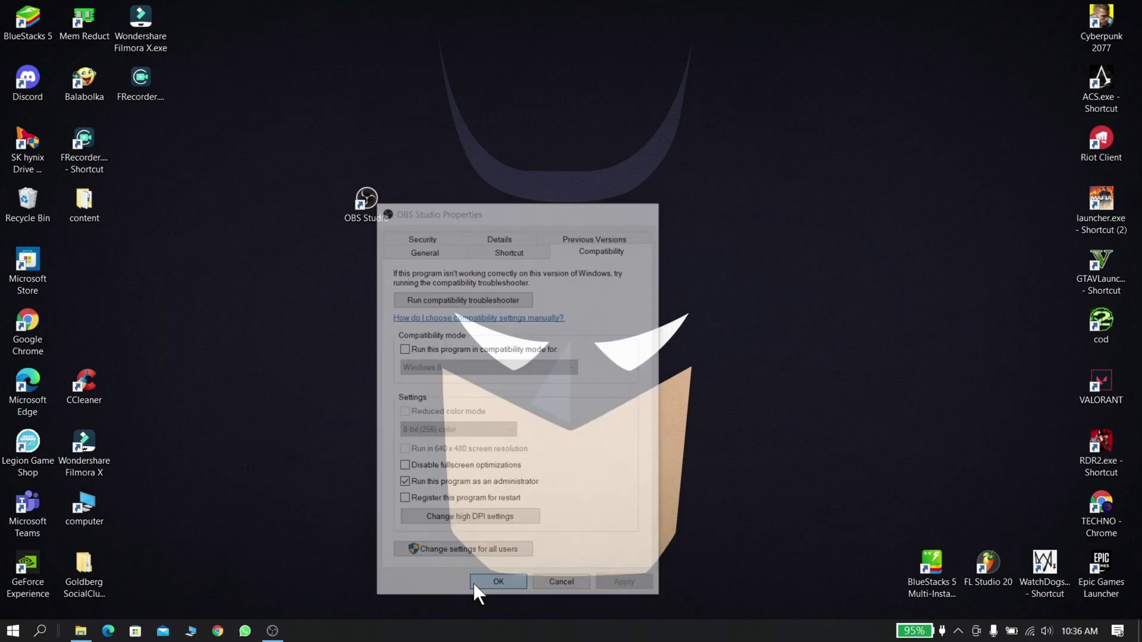
Launch OBS Studio and, in Task Manager, set the priority of the obs64.exe process to High.
double_click(364, 202)
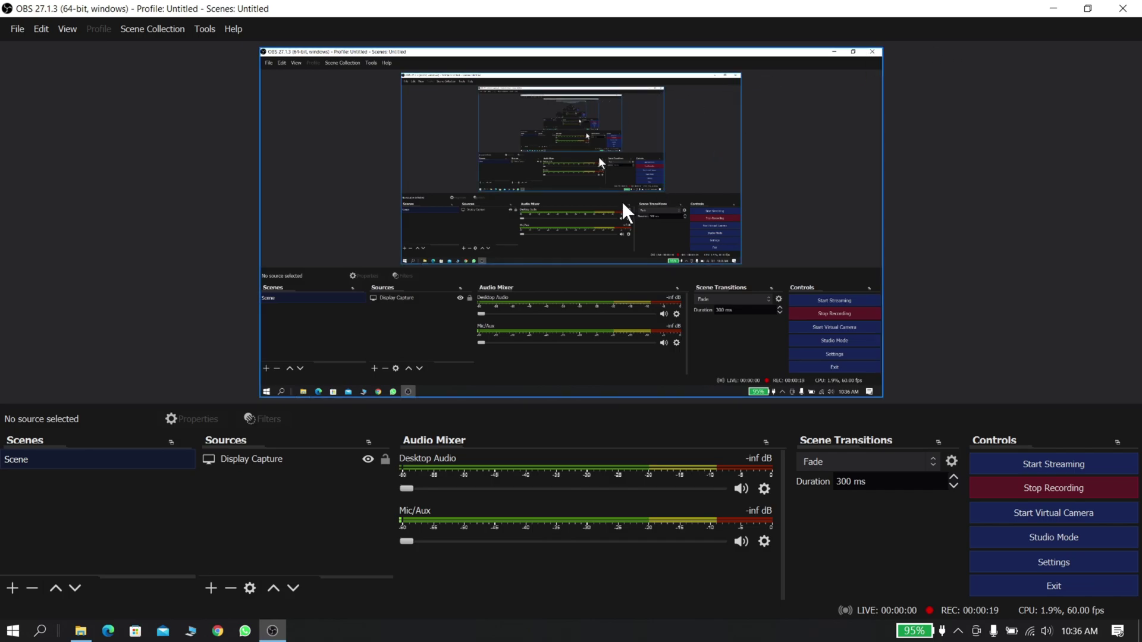
key(ctrl+shift+Escape)
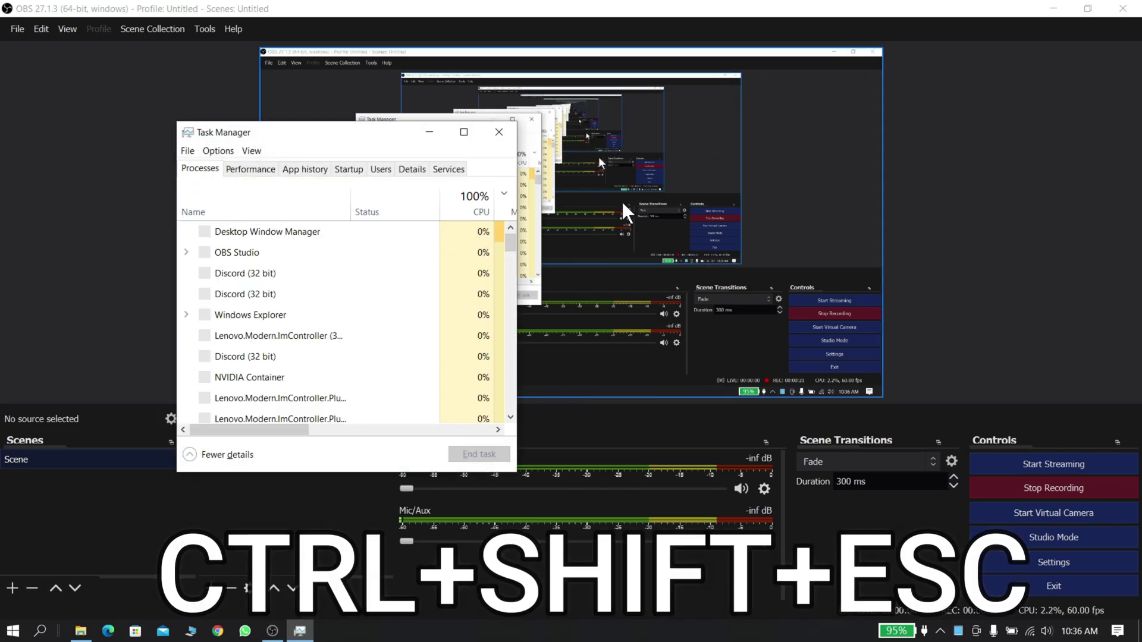
click(463, 130)
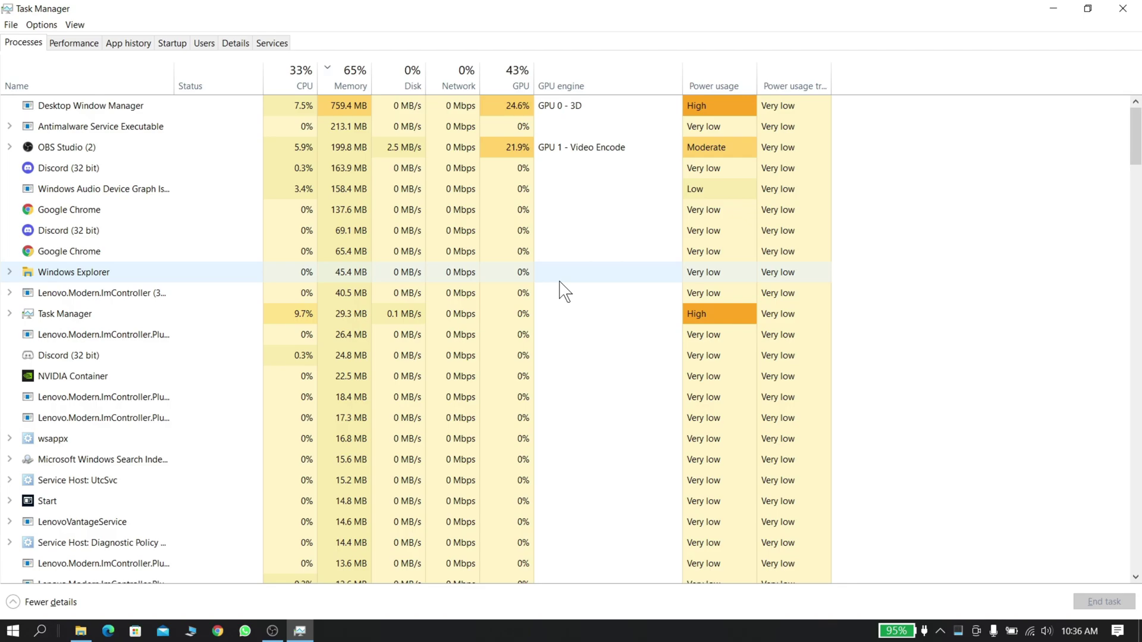
click(221, 49)
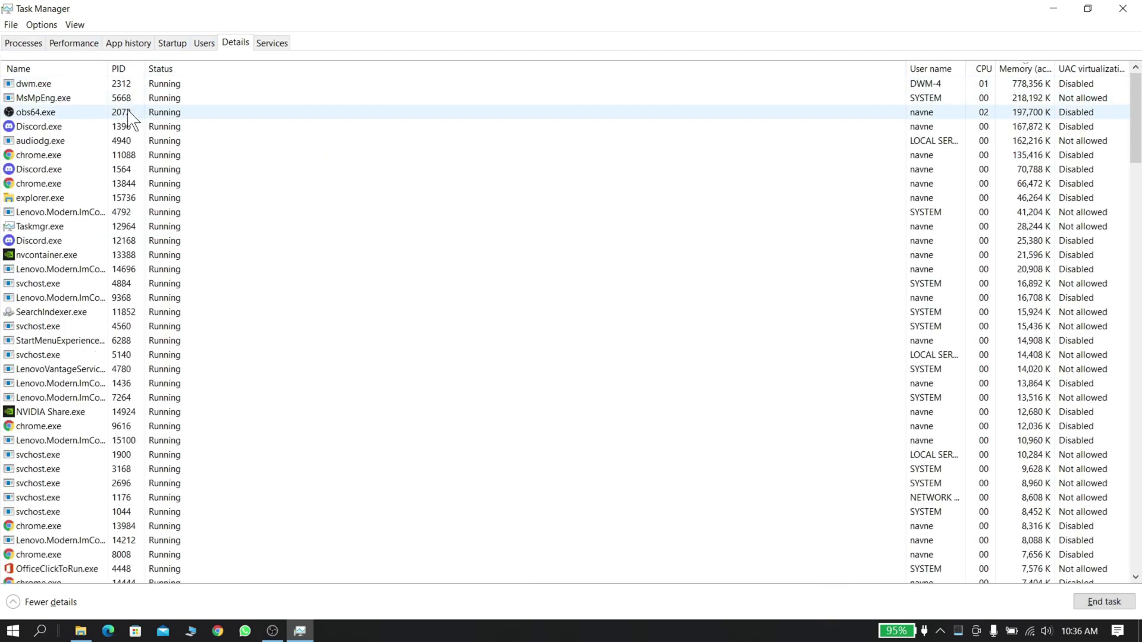
right_click(23, 113)
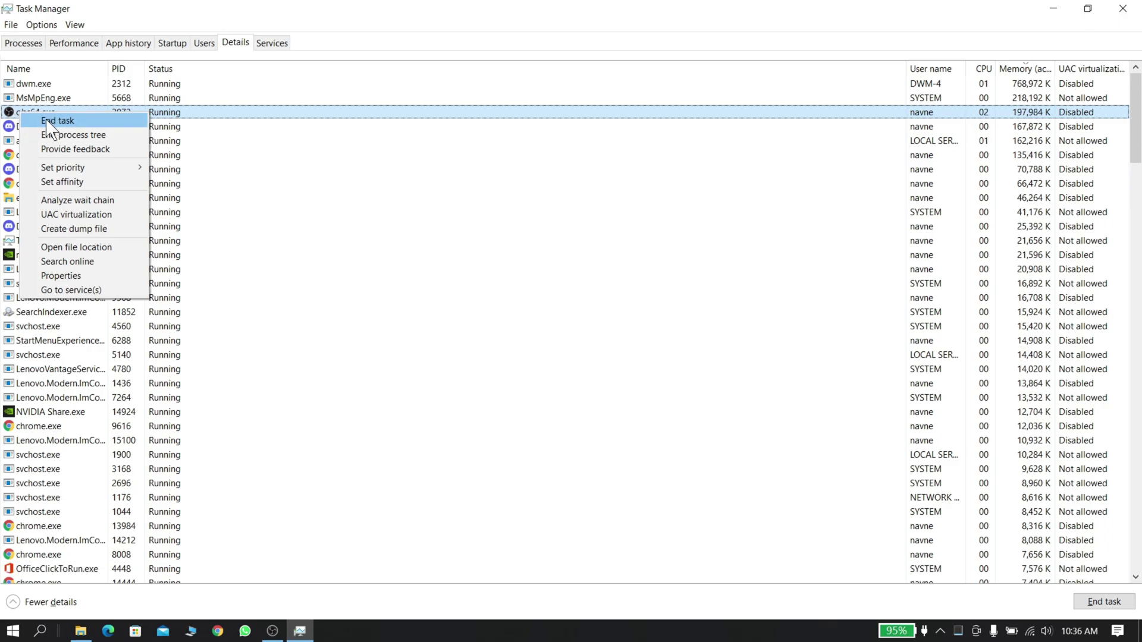
mouse_move(73, 167)
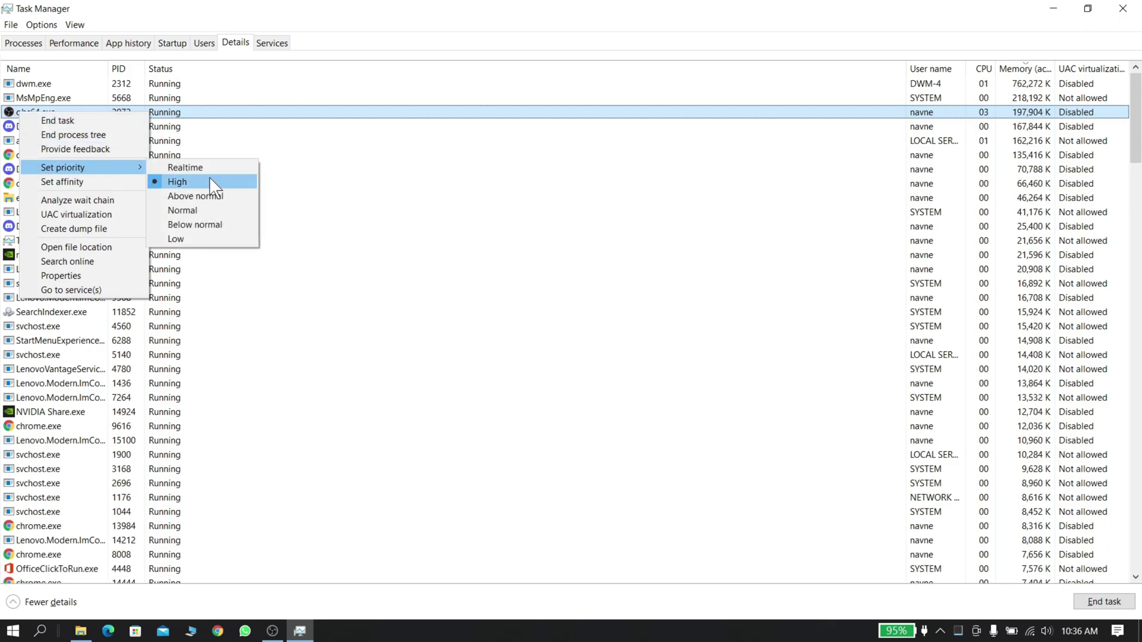
click(177, 183)
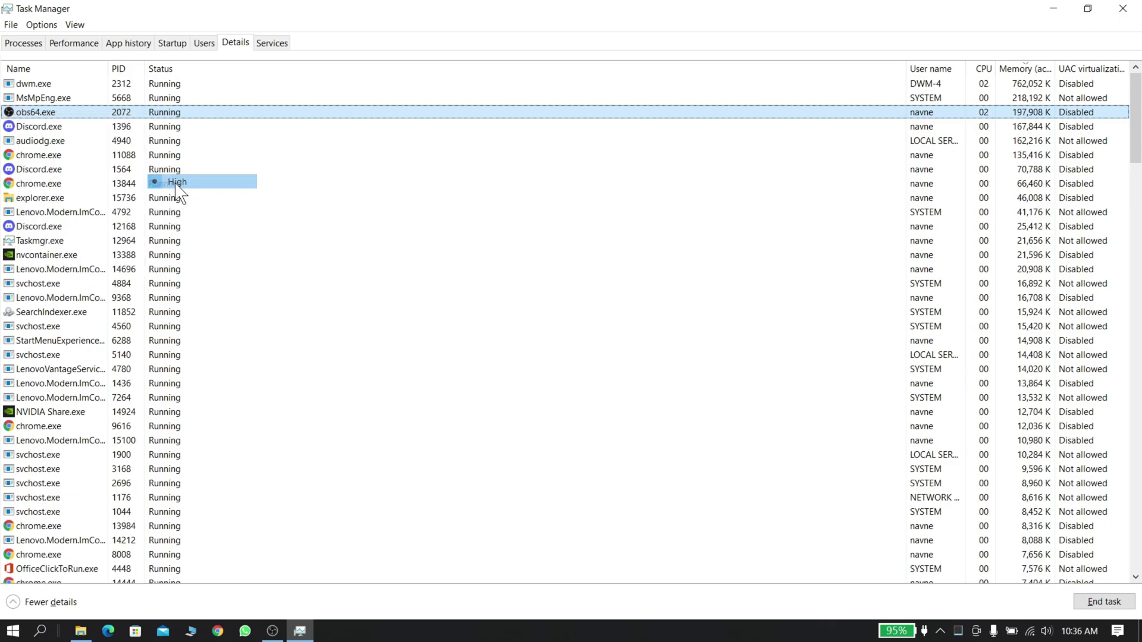
Set the processor affinity of obs64.exe with all processors allowed.
right_click(54, 116)
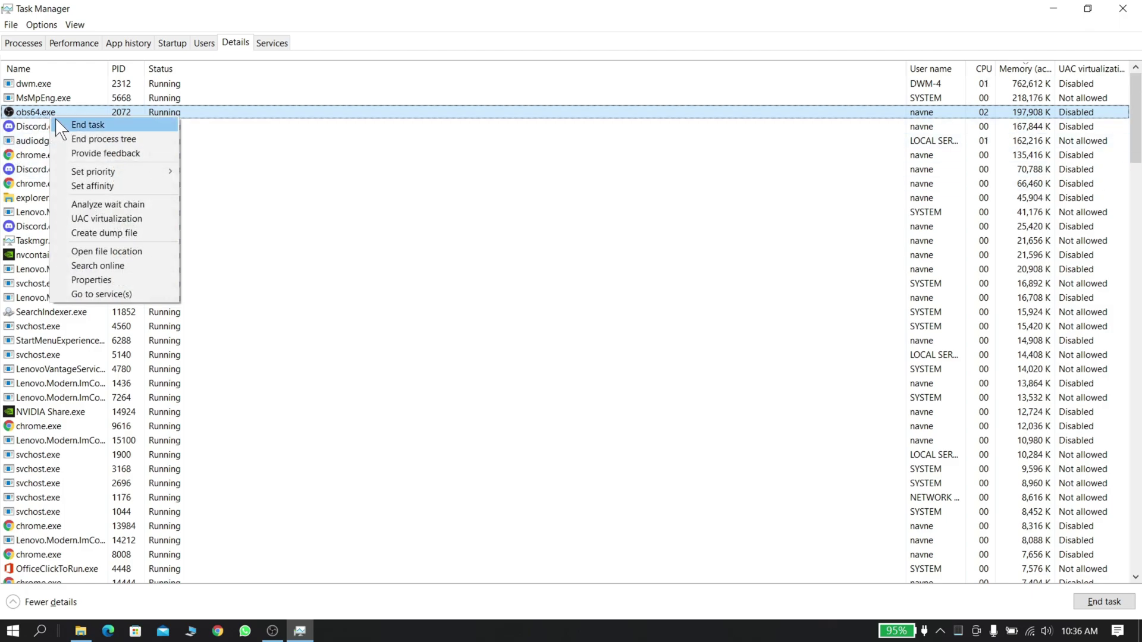
click(89, 186)
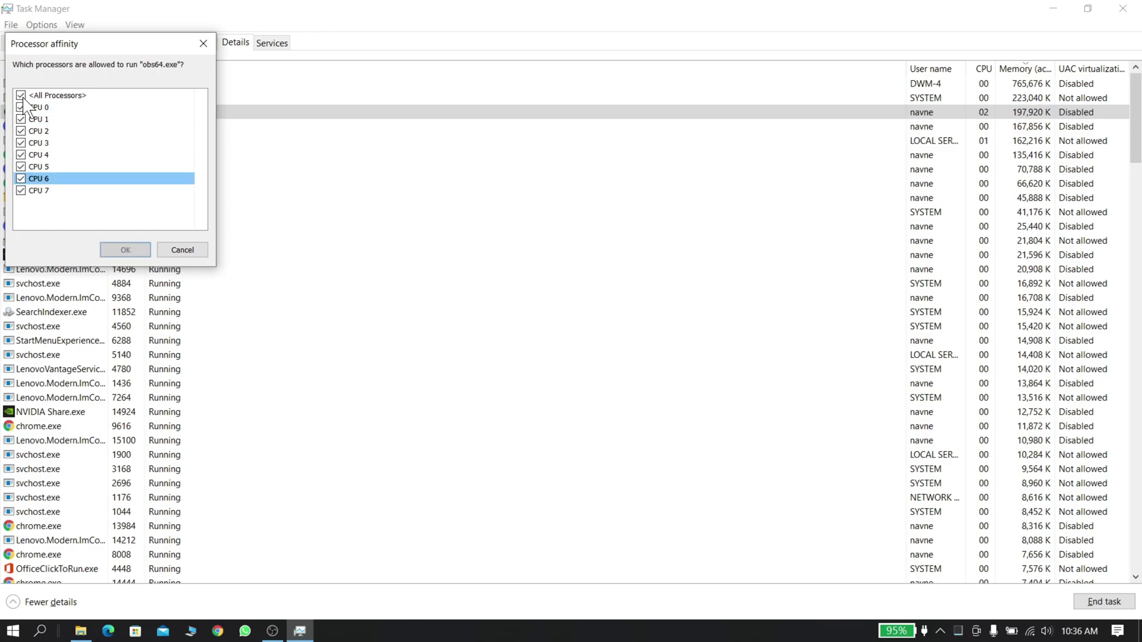
click(125, 250)
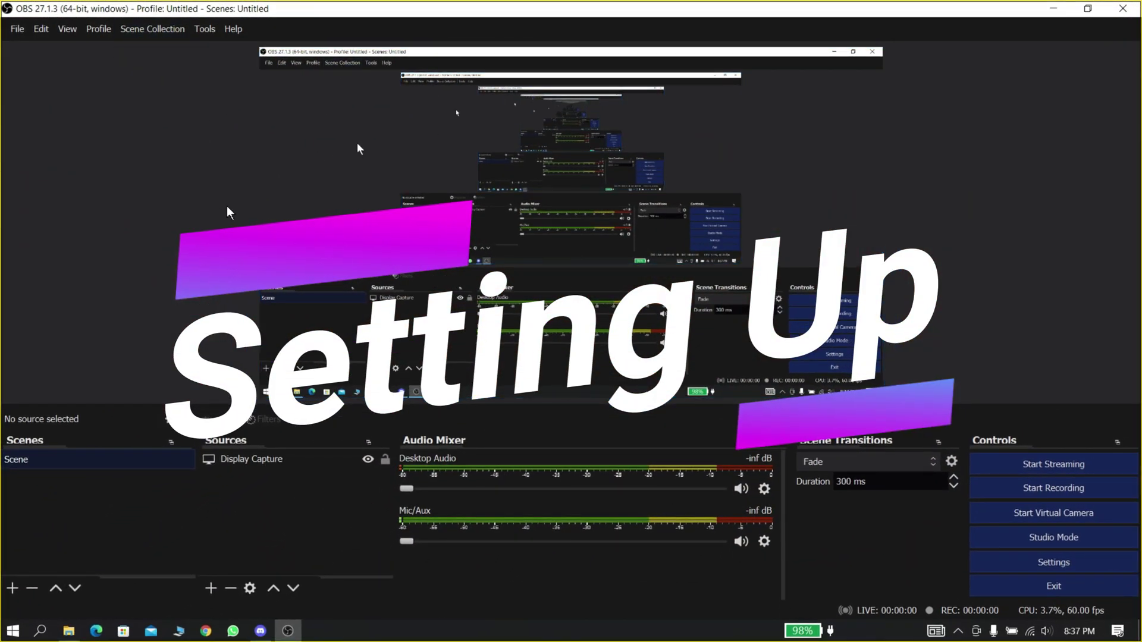
Switch to OBS Studio and set the common FPS value to 30 in its video settings.
click(1025, 560)
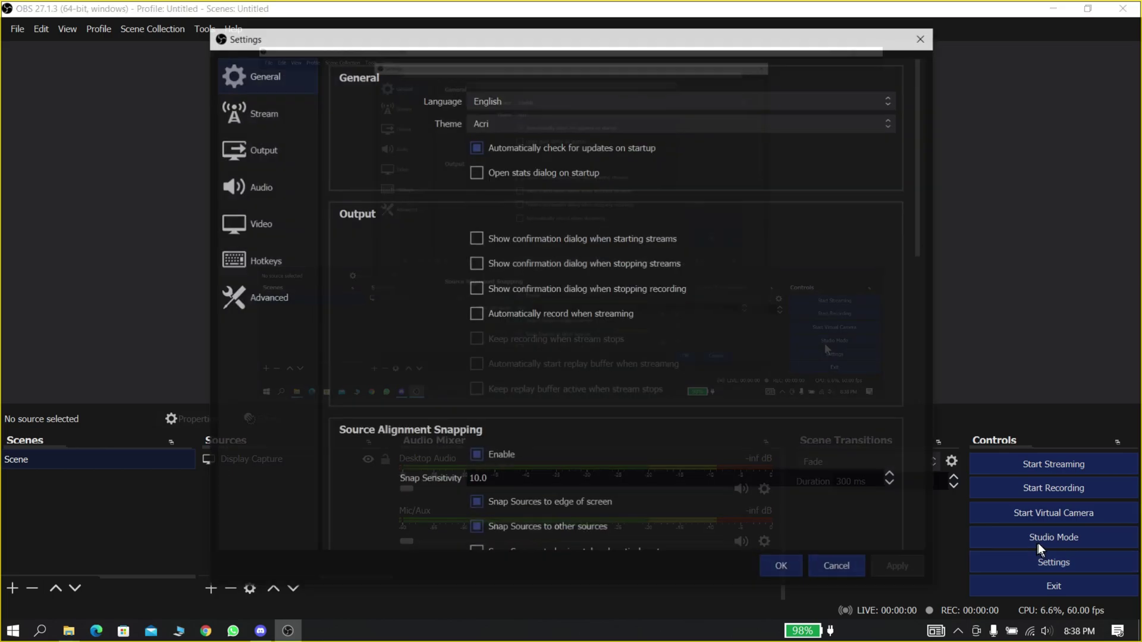
click(268, 159)
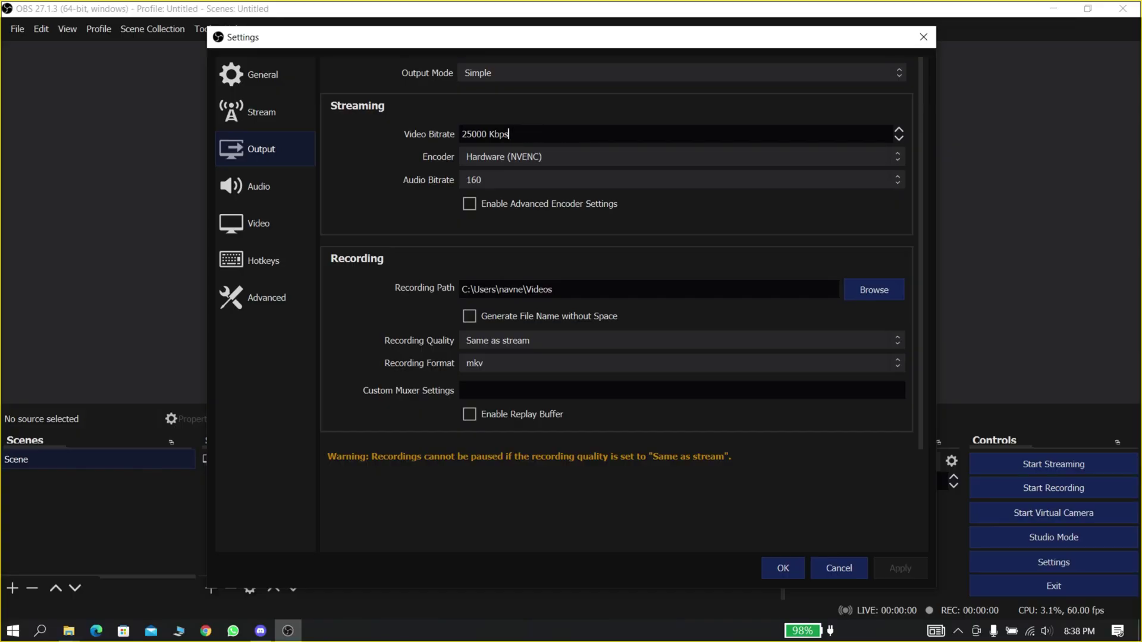
click(263, 211)
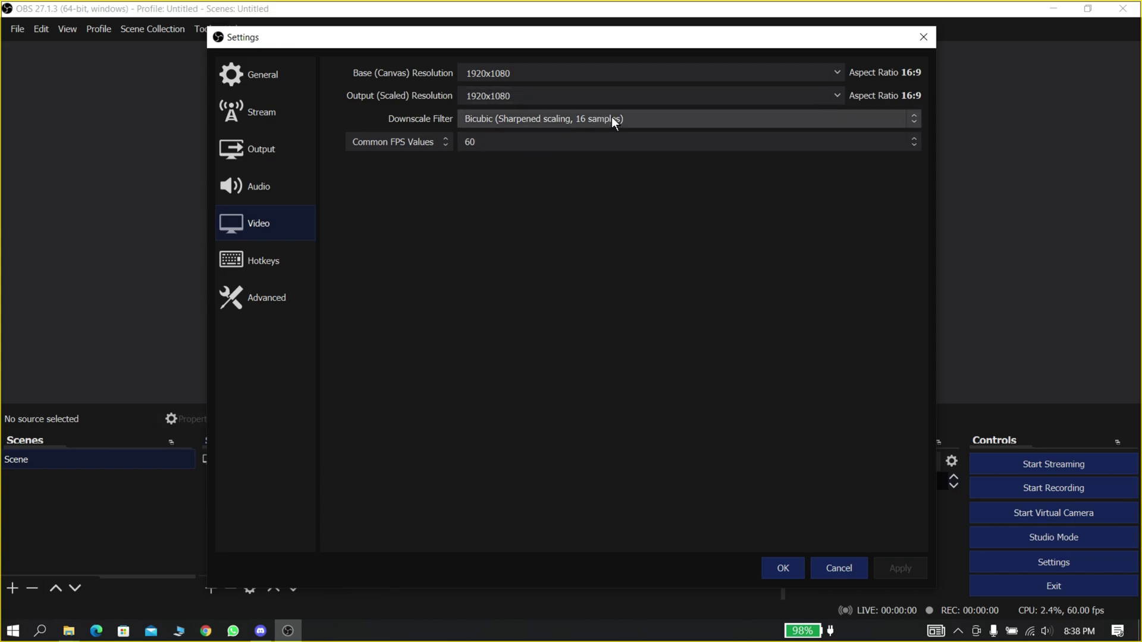
click(530, 141)
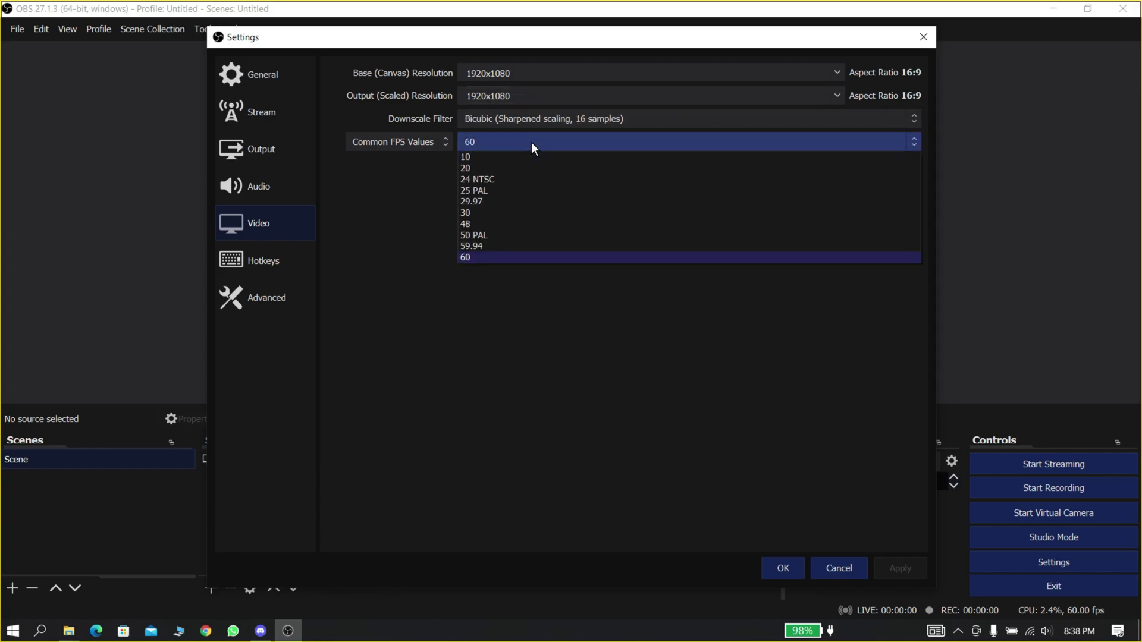
click(502, 212)
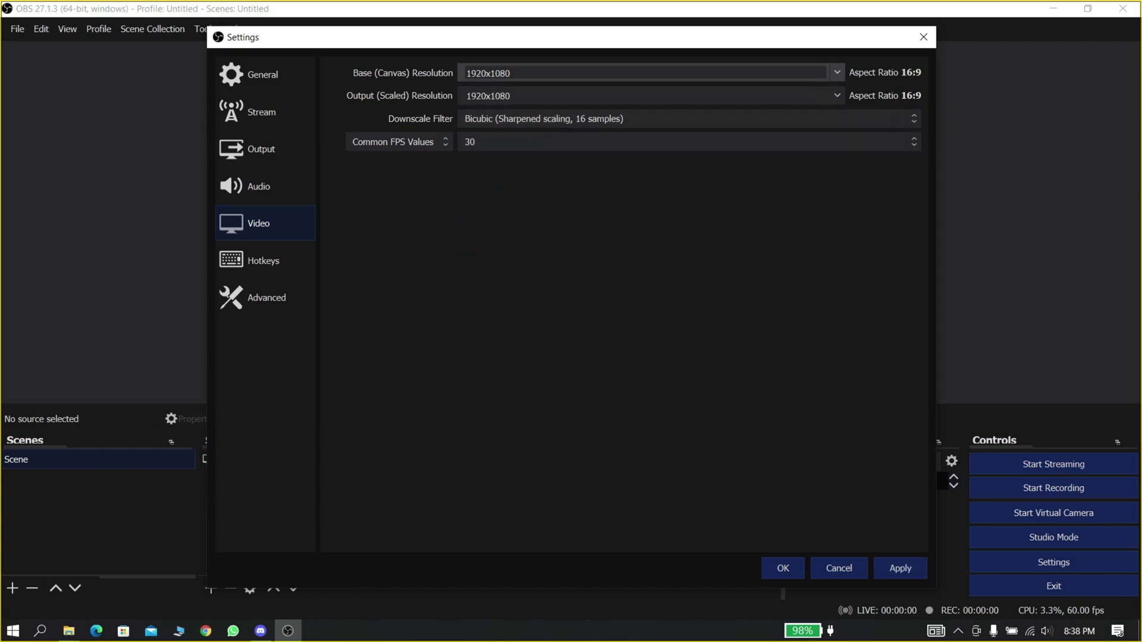
Set both the base canvas resolution and the scaled output resolution to 1280x720 and apply the changes.
click(832, 72)
click(791, 98)
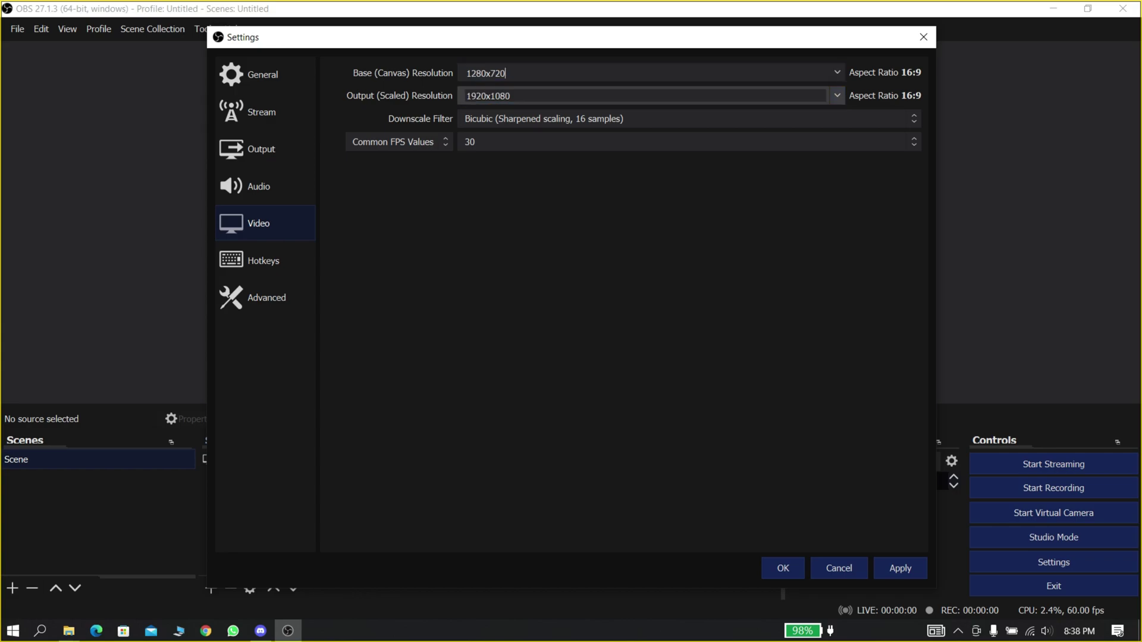
click(834, 94)
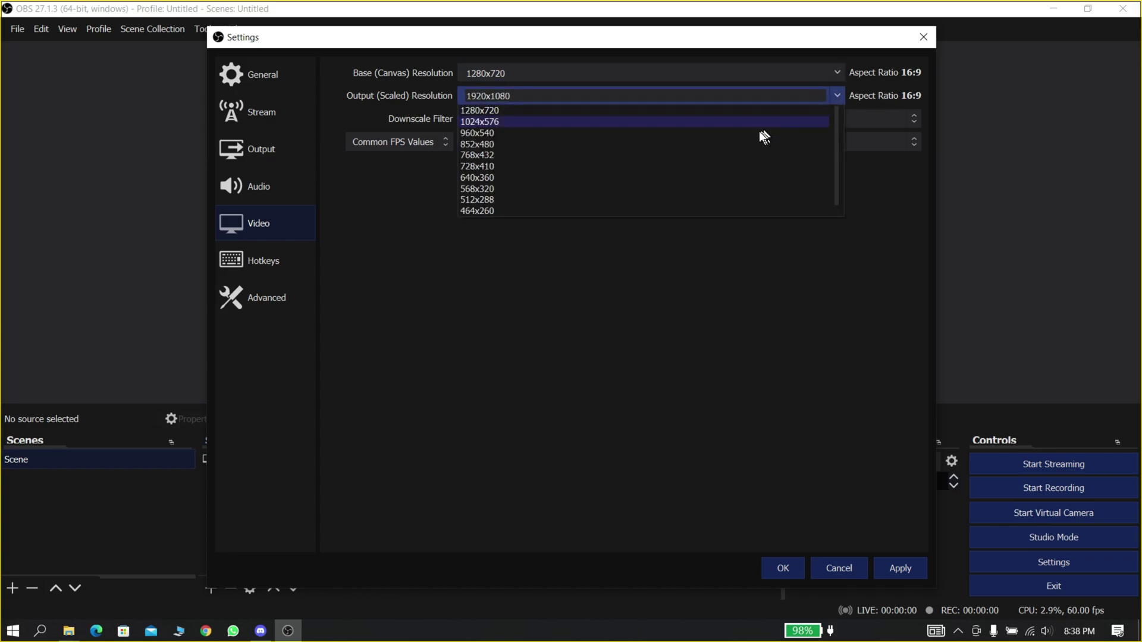
click(694, 114)
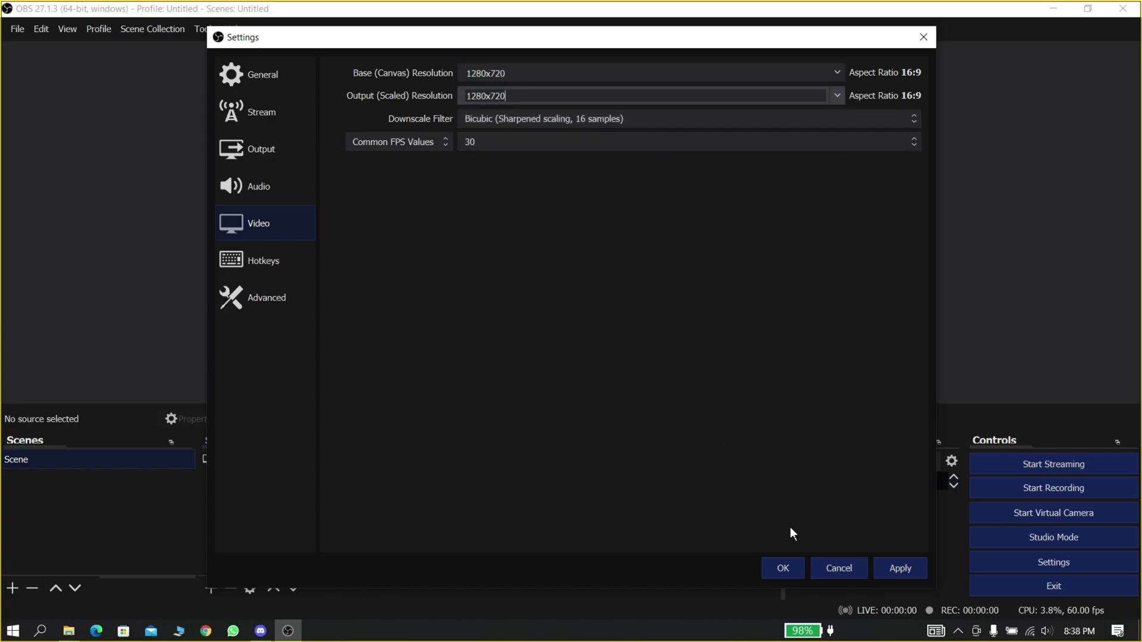
click(881, 568)
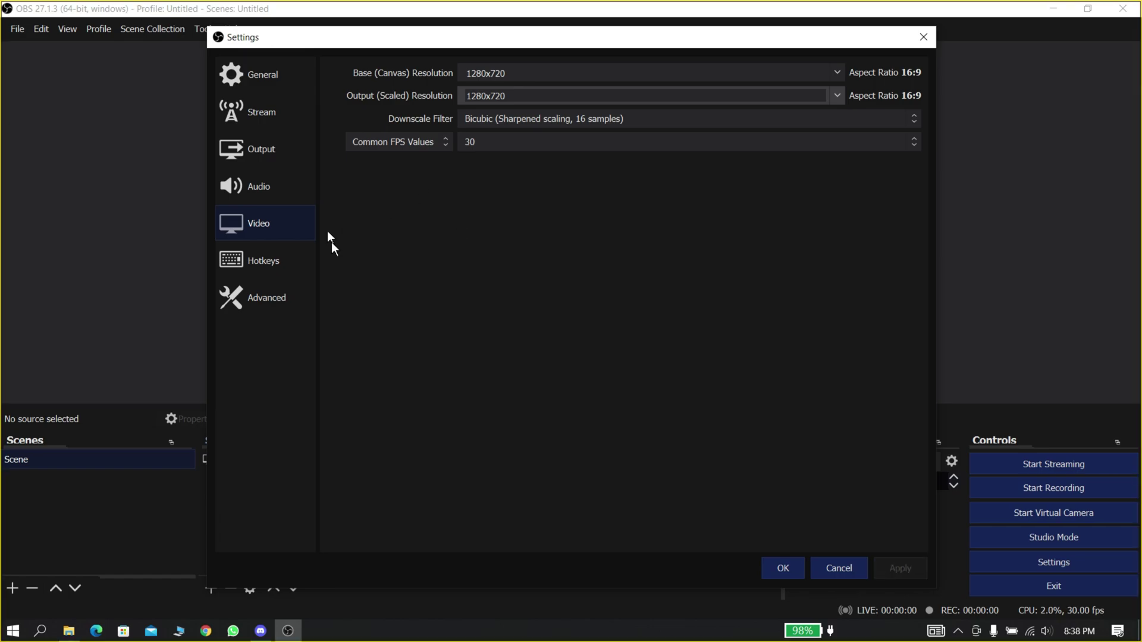
In the streaming output settings, set the video bitrate to 4000 Kbps and the audio bitrate to 128.
click(249, 148)
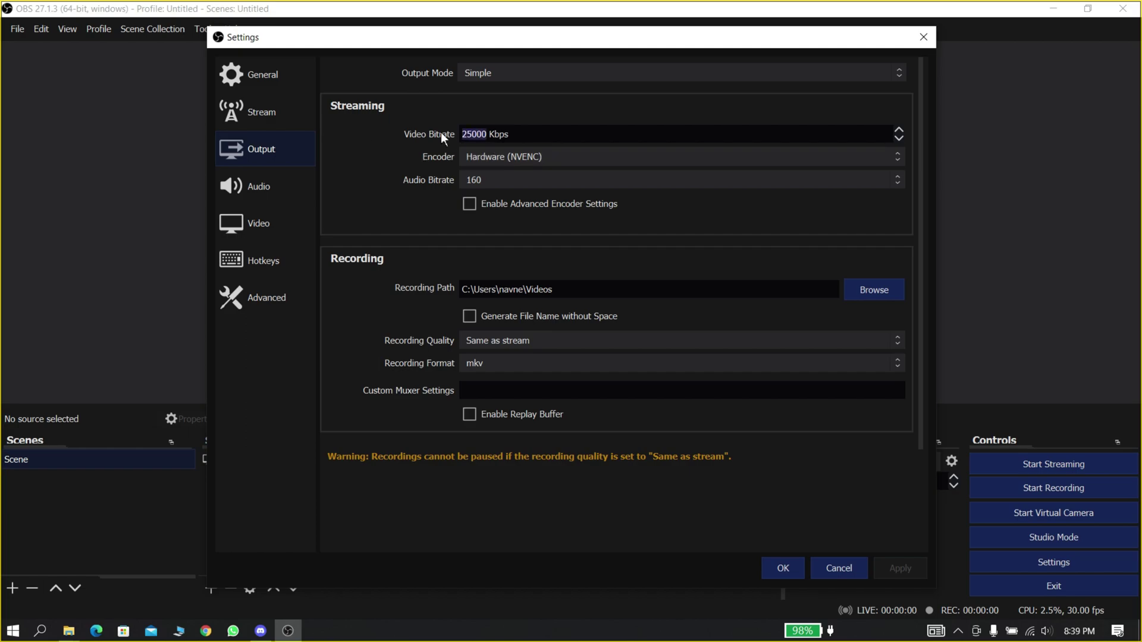
text(4000)
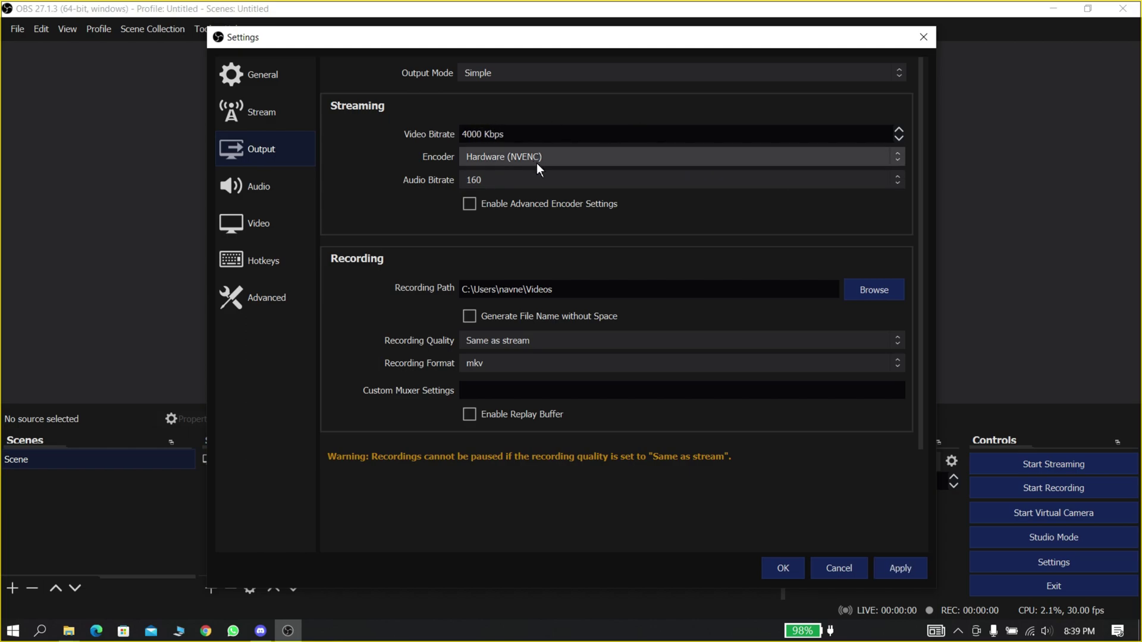
click(554, 75)
click(564, 123)
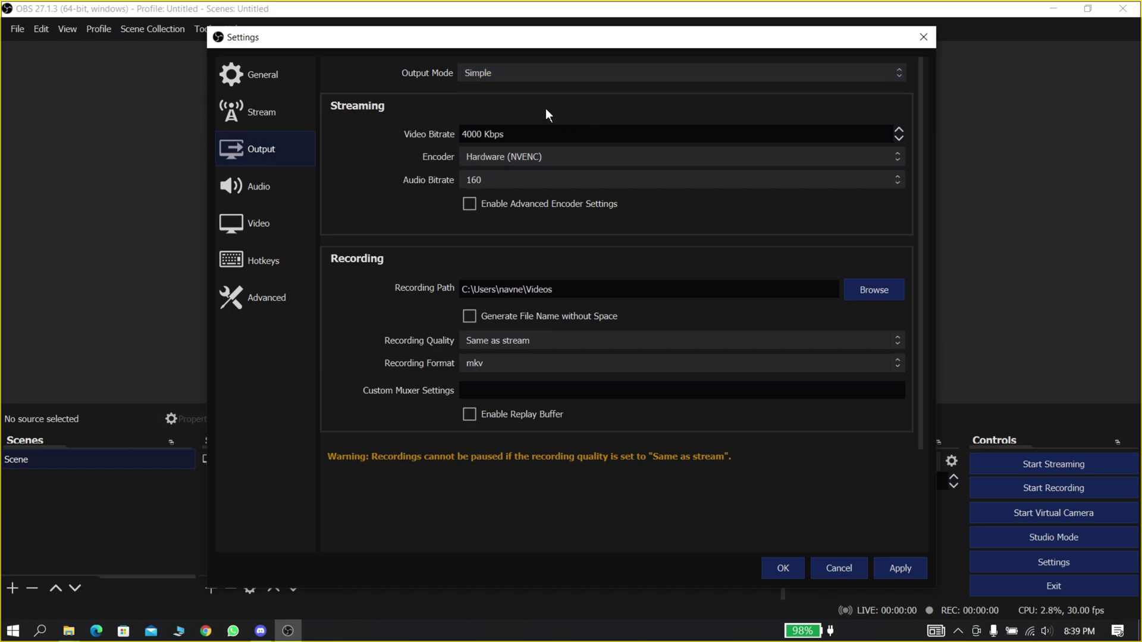
click(508, 184)
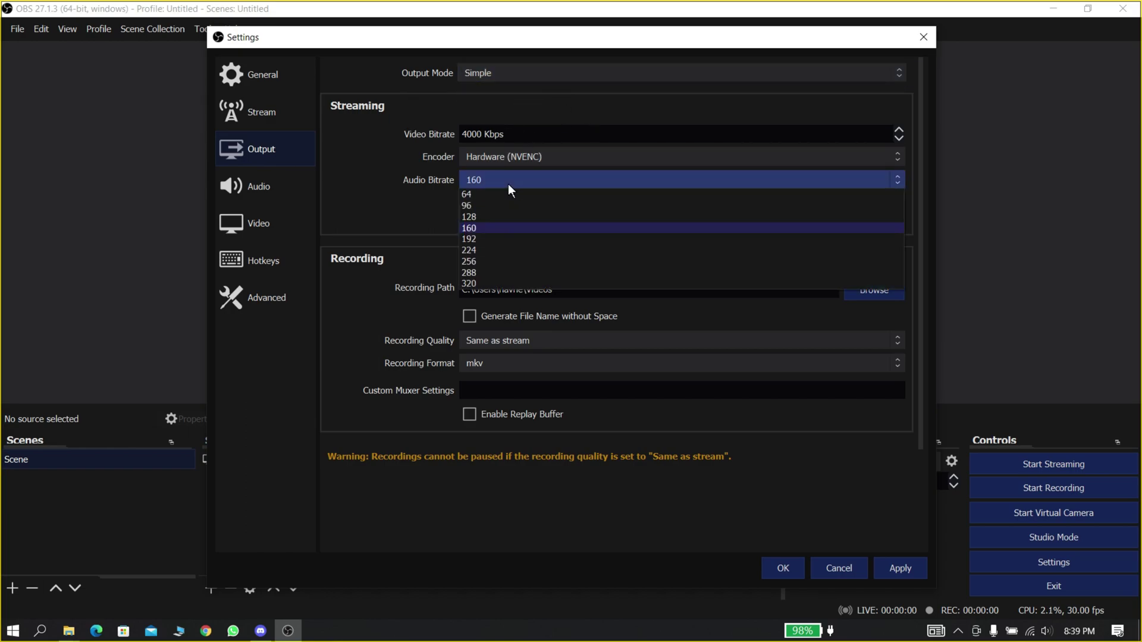
click(496, 219)
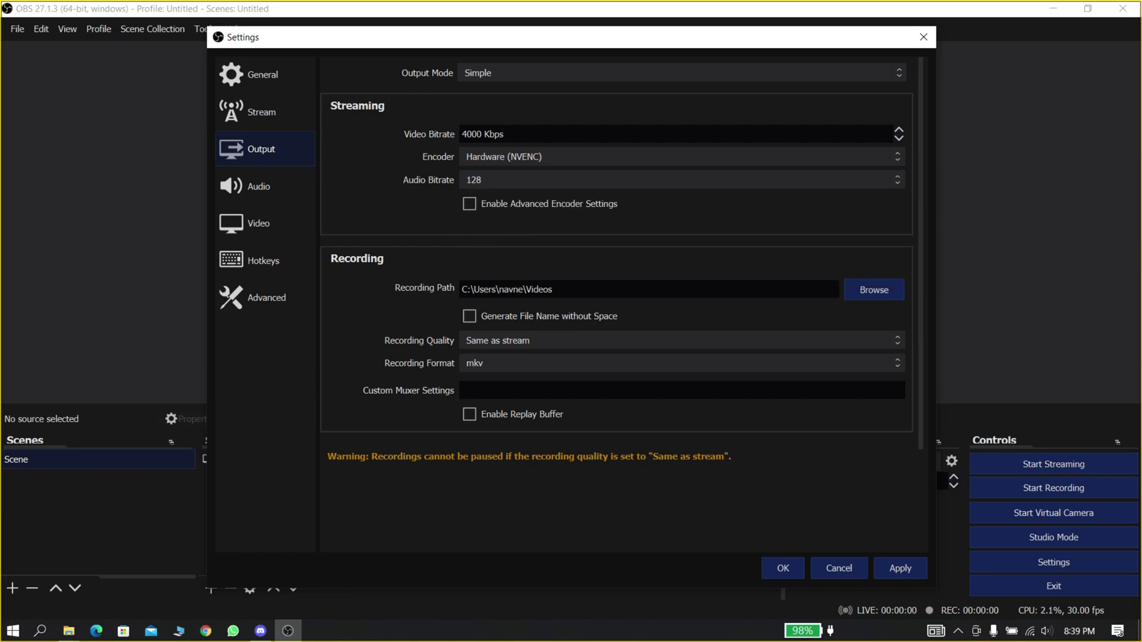
Set the recording format to mp4 and apply the output settings.
click(517, 363)
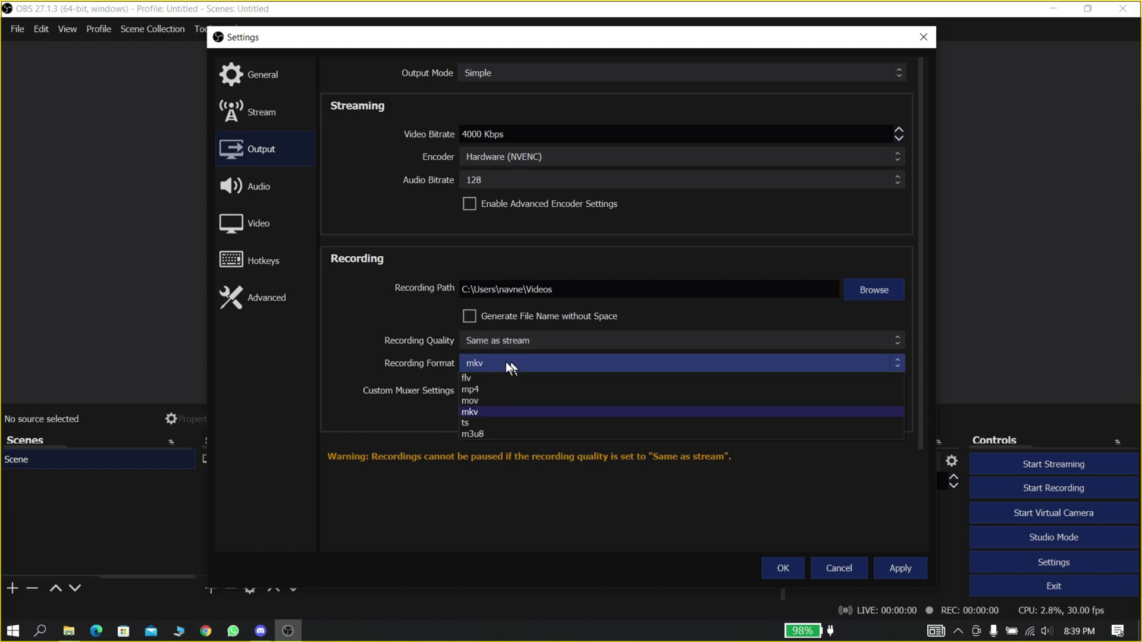
click(472, 390)
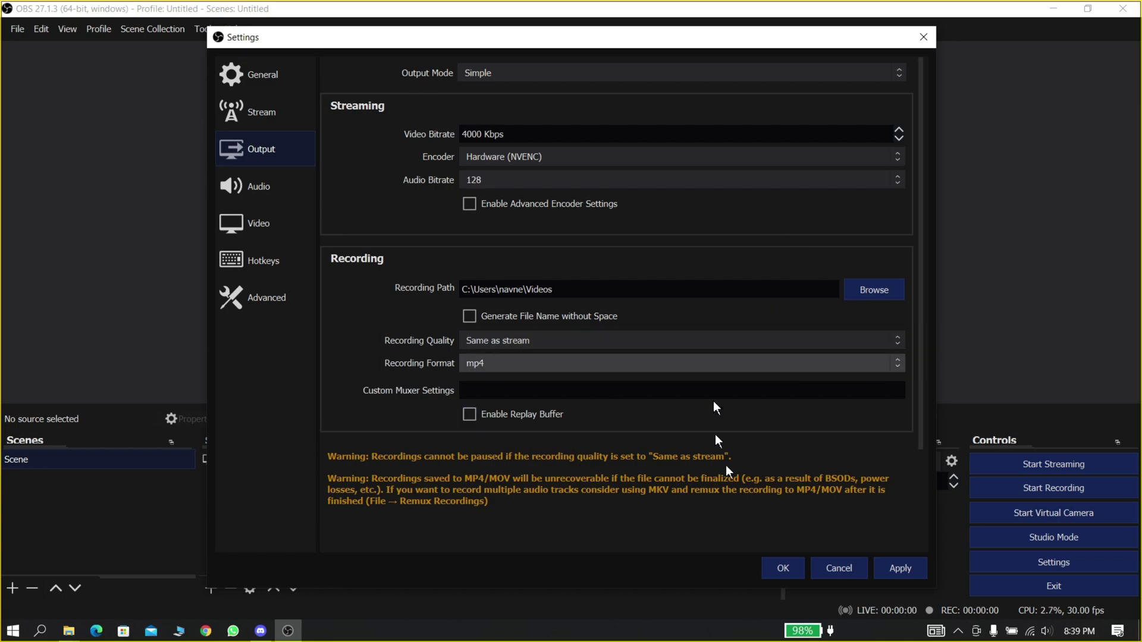
click(921, 570)
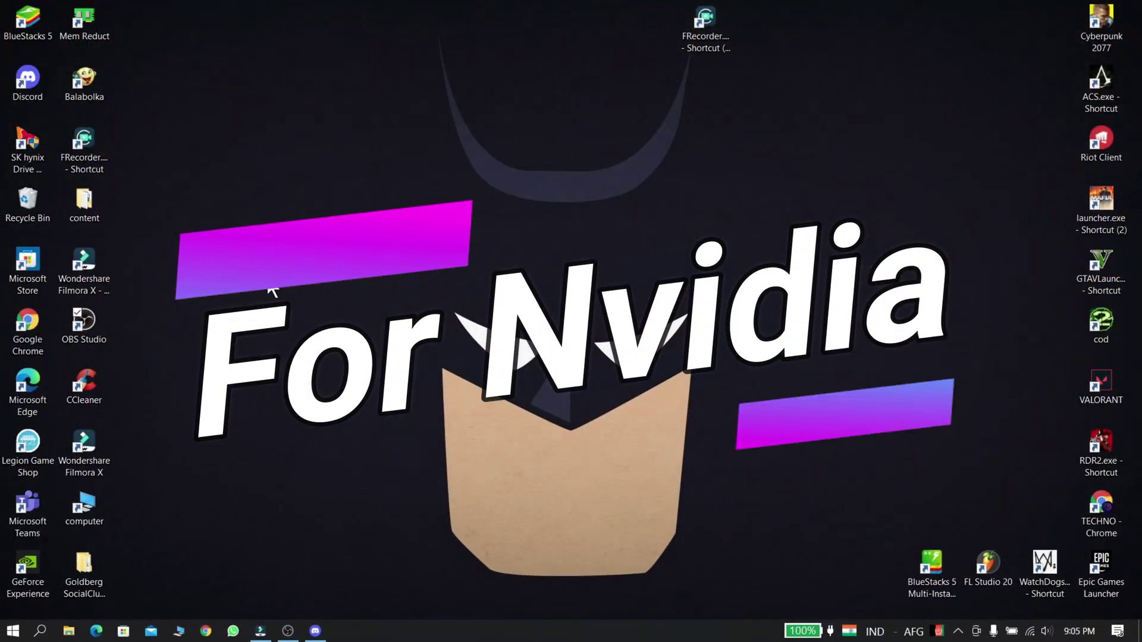
Open the NVIDIA Control Panel from the desktop and go to the program-specific settings under Manage 3D settings.
right_click(530, 159)
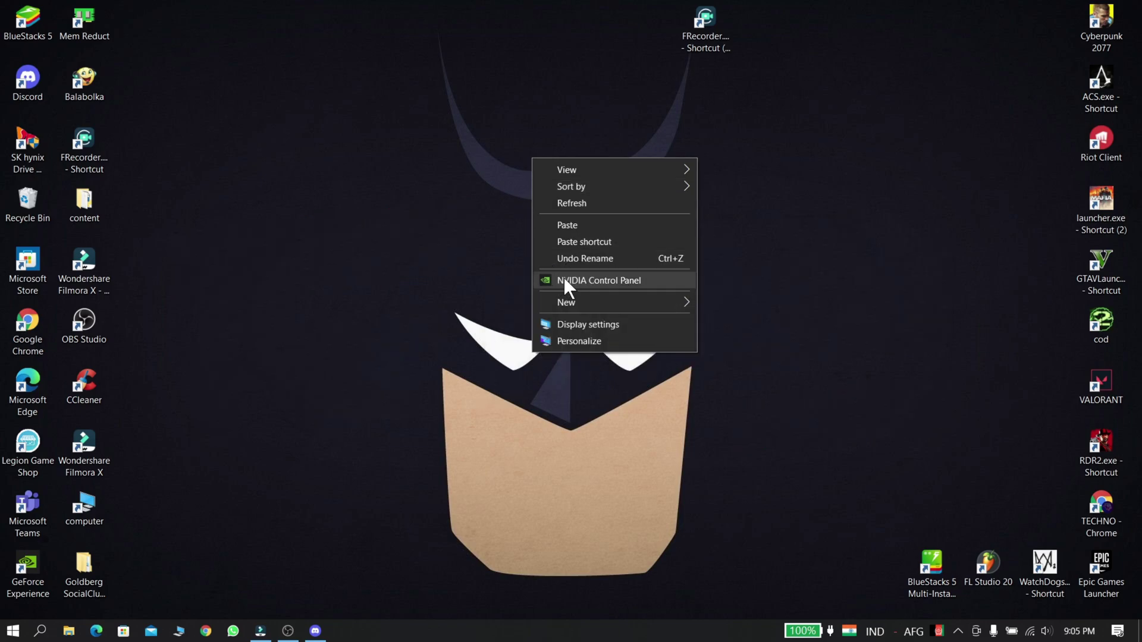
click(603, 280)
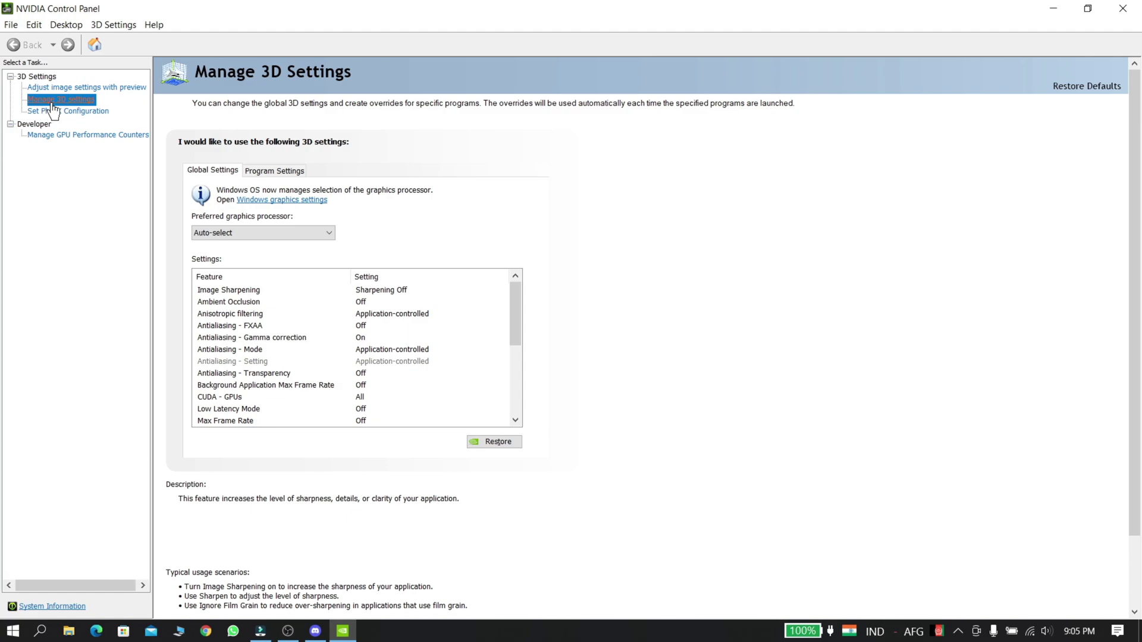
click(261, 170)
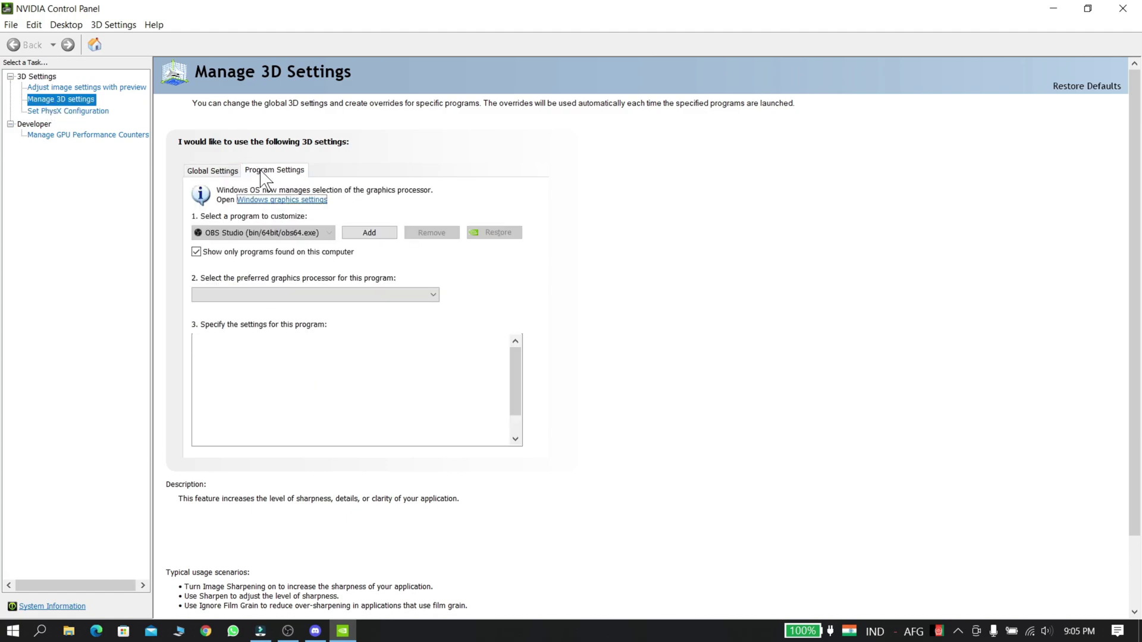
Choose OBS Studio as the program to customize, with the High-performance NVIDIA processor as its preferred graphics processor.
click(270, 232)
click(253, 248)
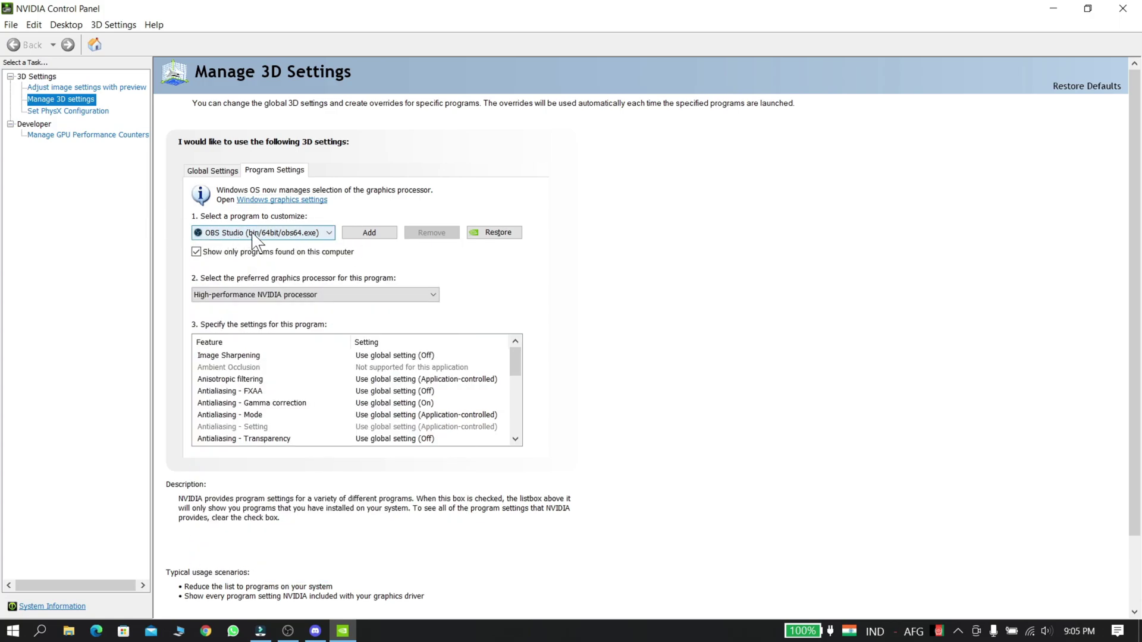
click(300, 296)
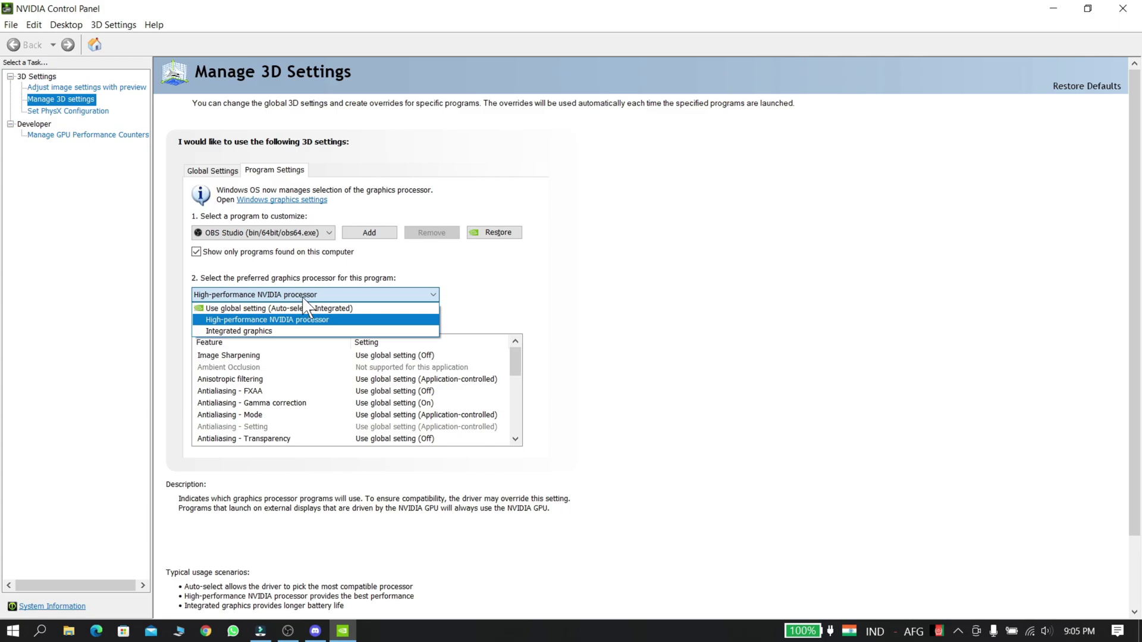
click(303, 300)
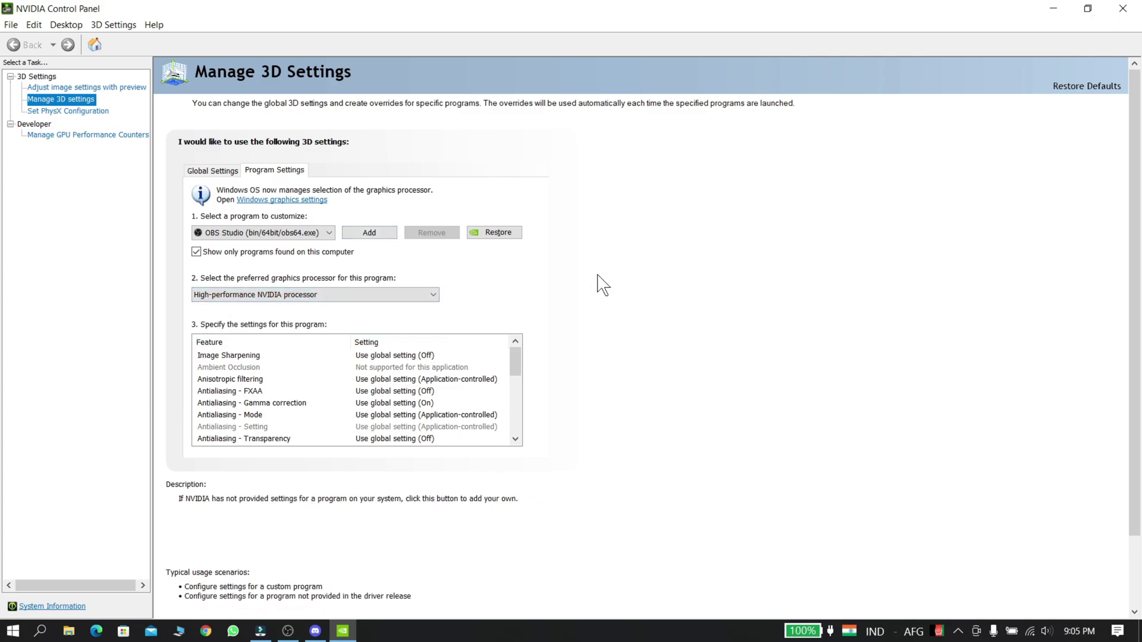
Set OBS Studio's power management mode to Prefer consistent performance and apply the change.
scroll(509, 268, down, 1)
scroll(464, 275, down, 5)
scroll(297, 309, up, 6)
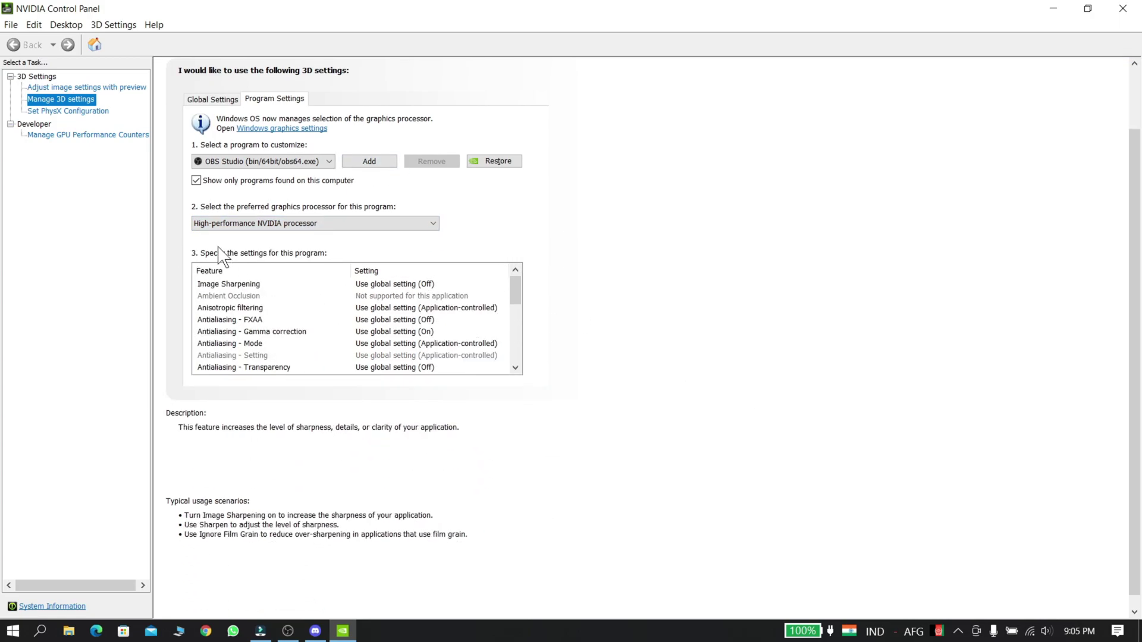
scroll(359, 324, down, 2)
scroll(359, 324, down, 4)
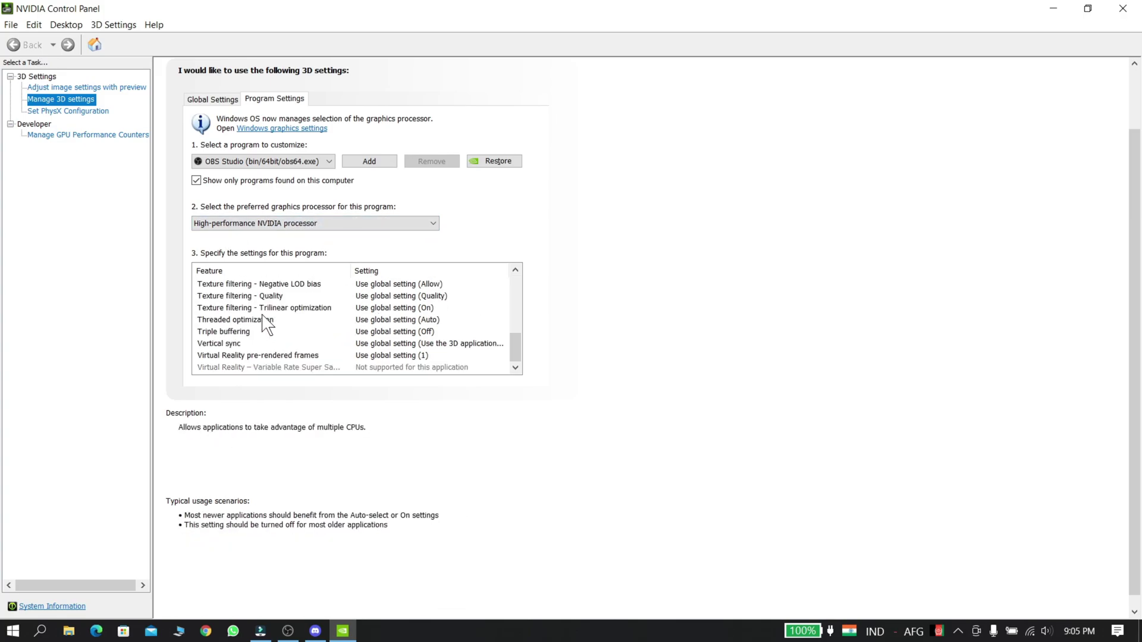
scroll(271, 324, up, 1)
click(269, 297)
click(392, 298)
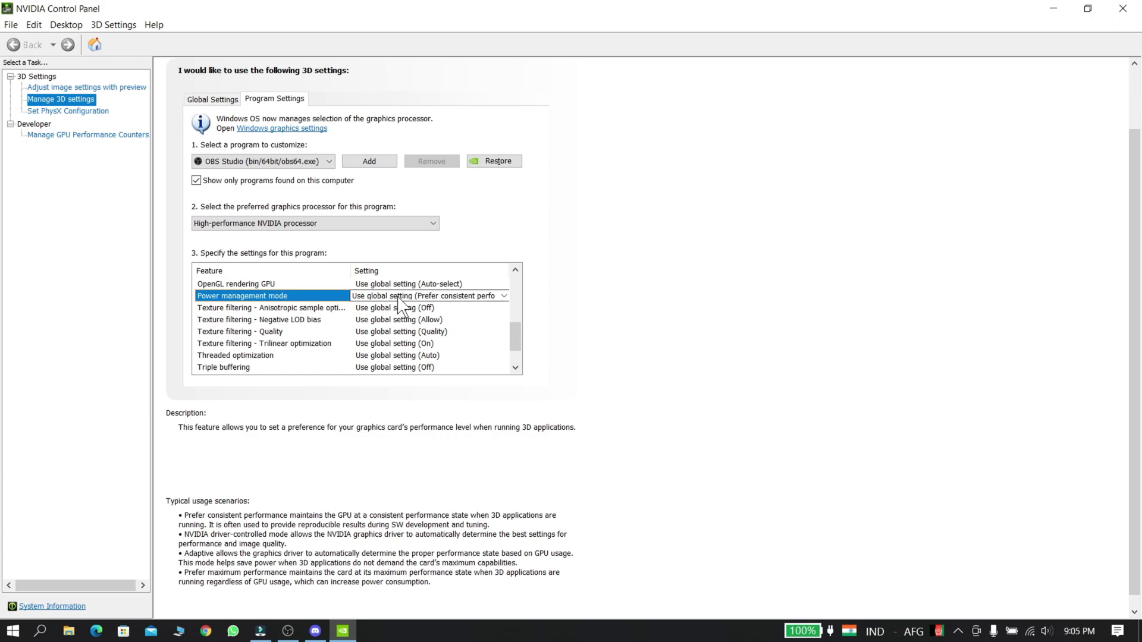
click(399, 295)
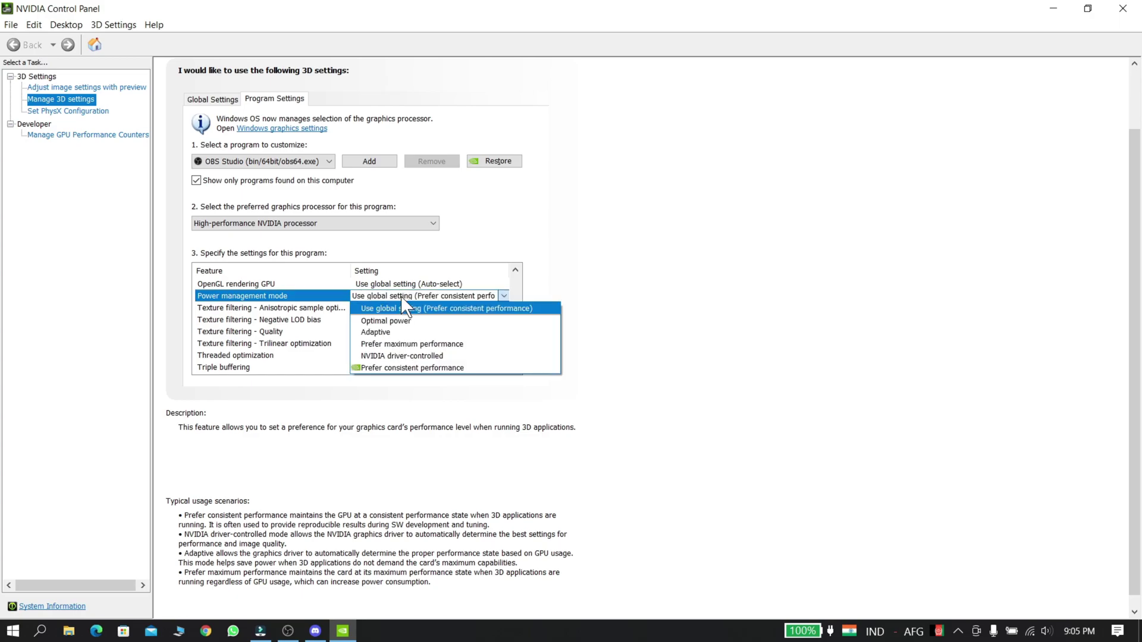
click(395, 368)
scroll(377, 351, down, 1)
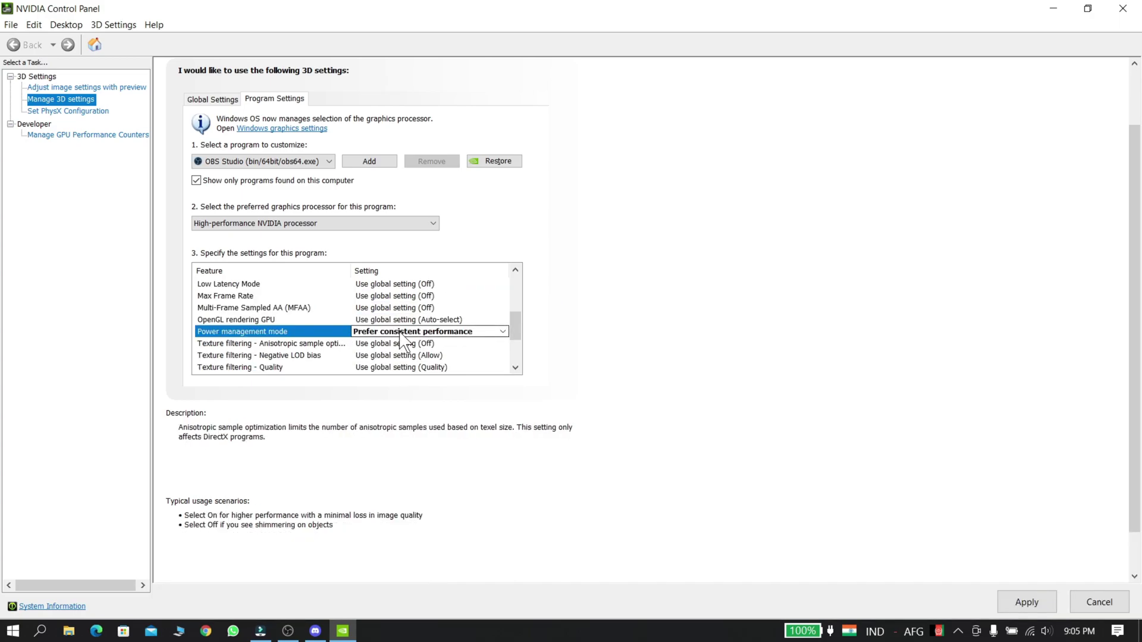
click(1019, 604)
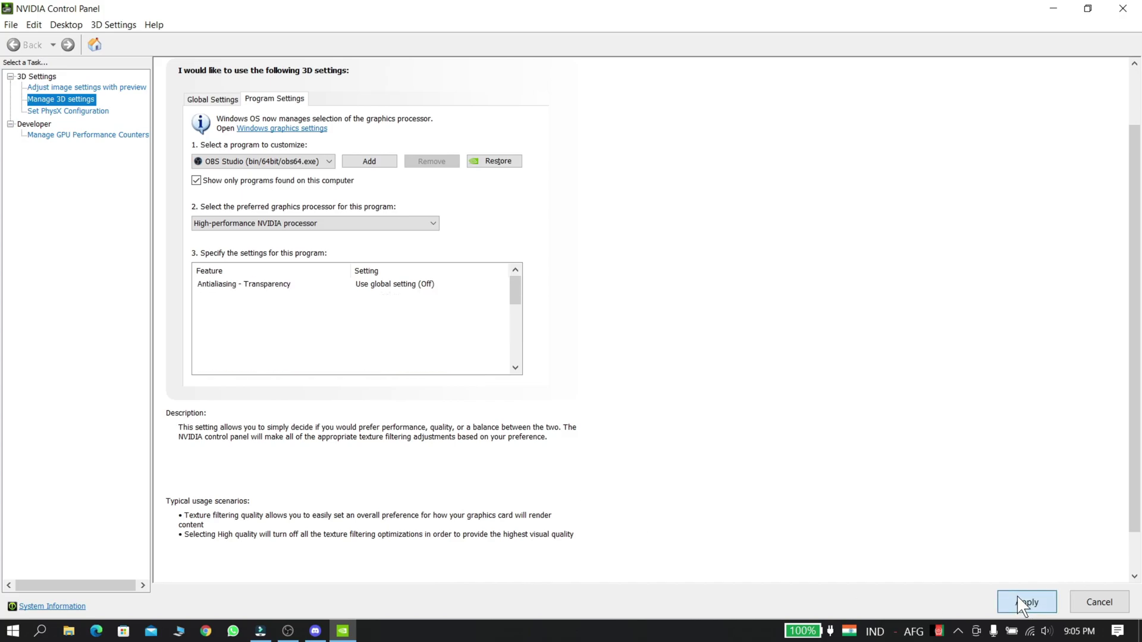
scroll(648, 392, down, 1)
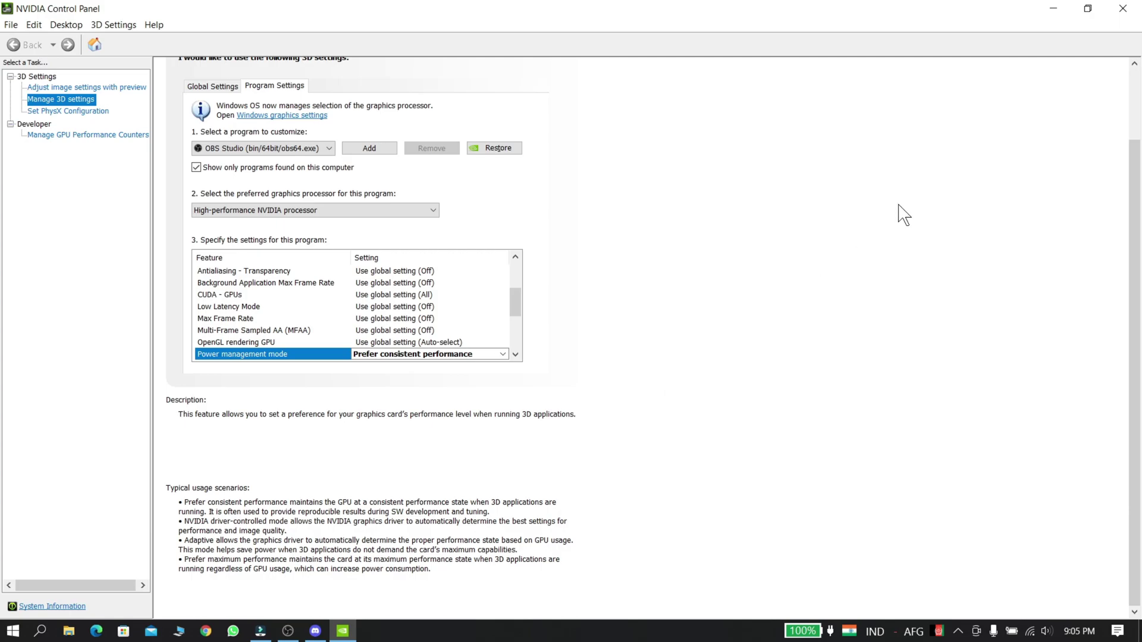
scroll(552, 223, up, 3)
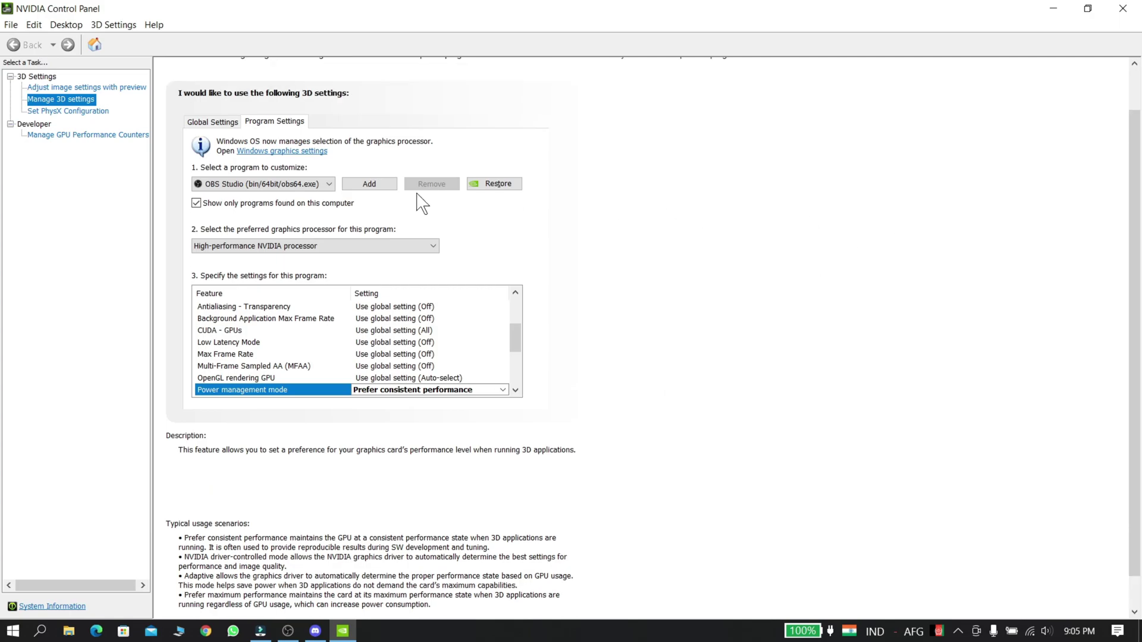
click(206, 124)
click(289, 126)
scroll(862, 314, down, 3)
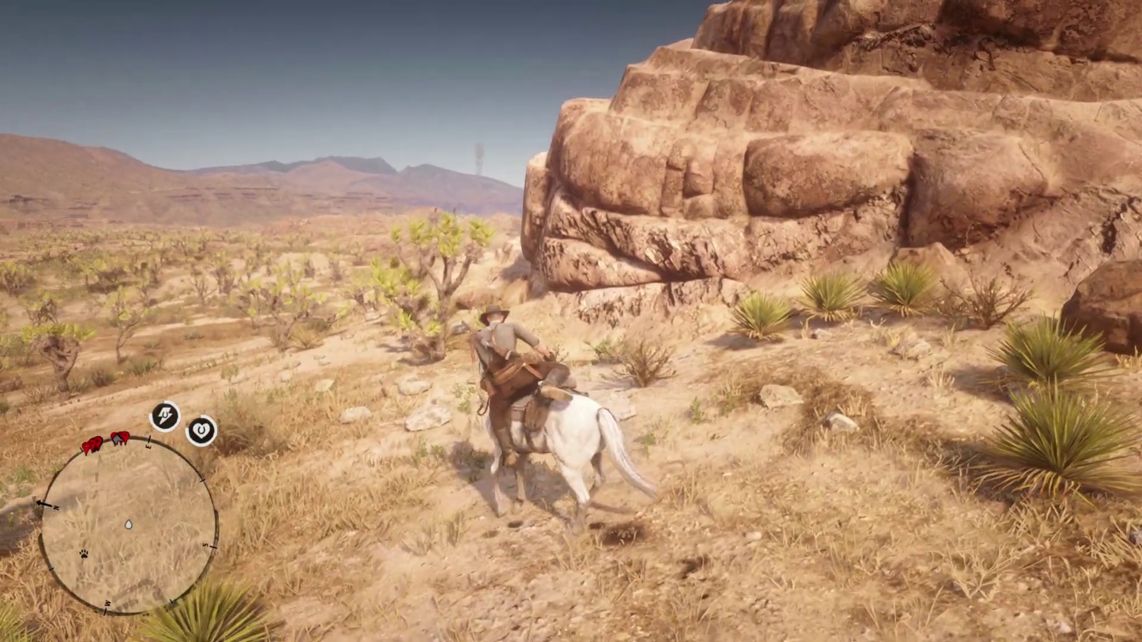
key(v)
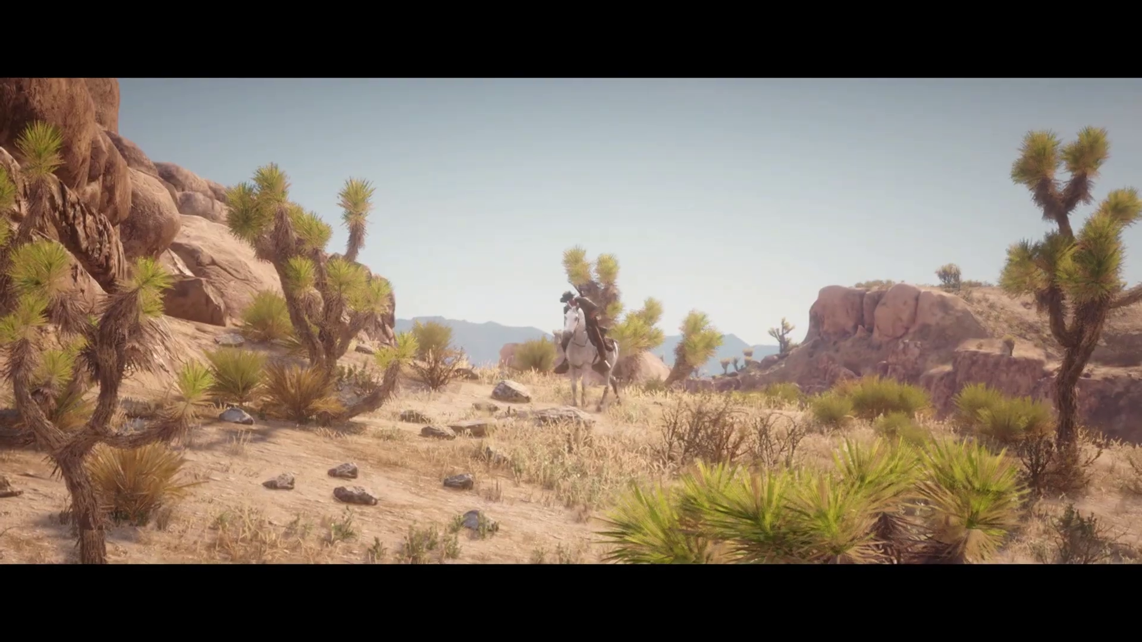